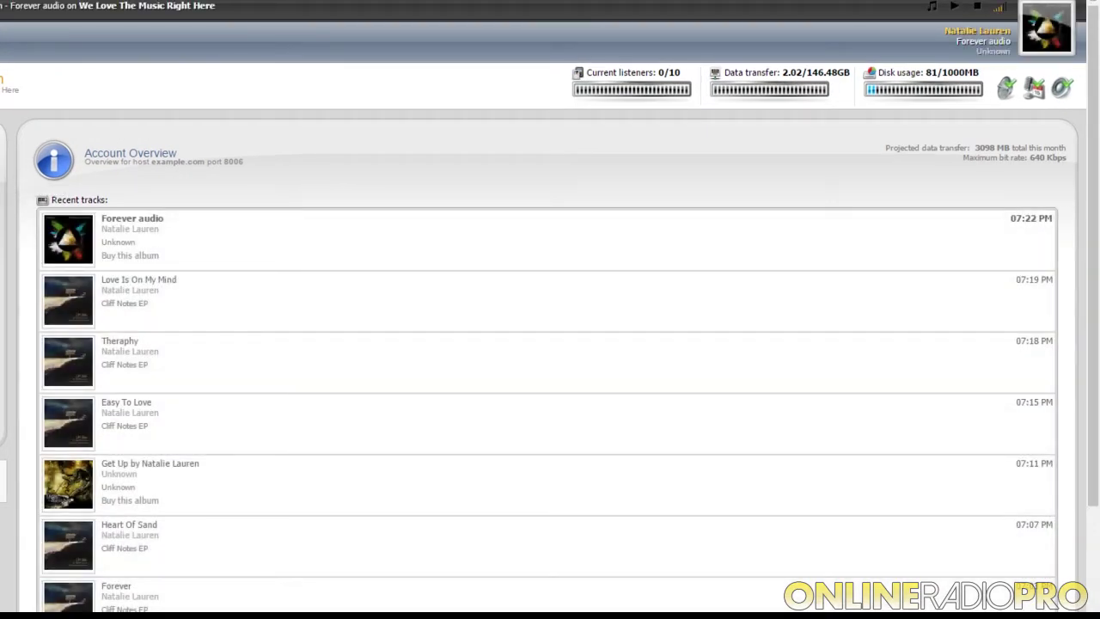
# Open the Widgets page and look through the available character encodings, keeping UTF-8 (default).
pyautogui.click(0, 213)
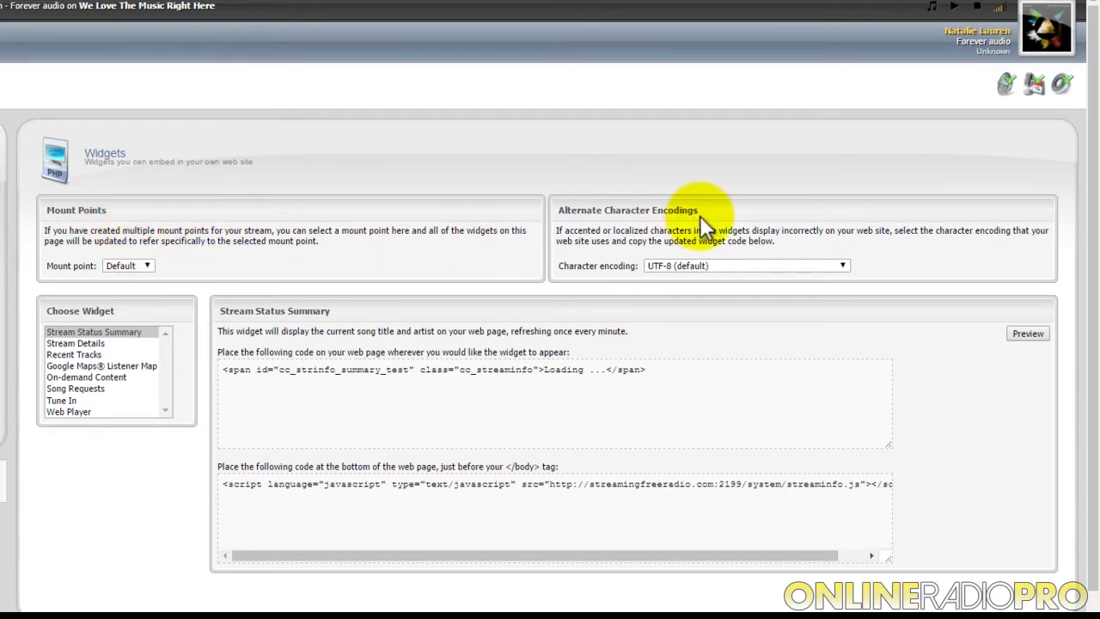
pyautogui.click(704, 264)
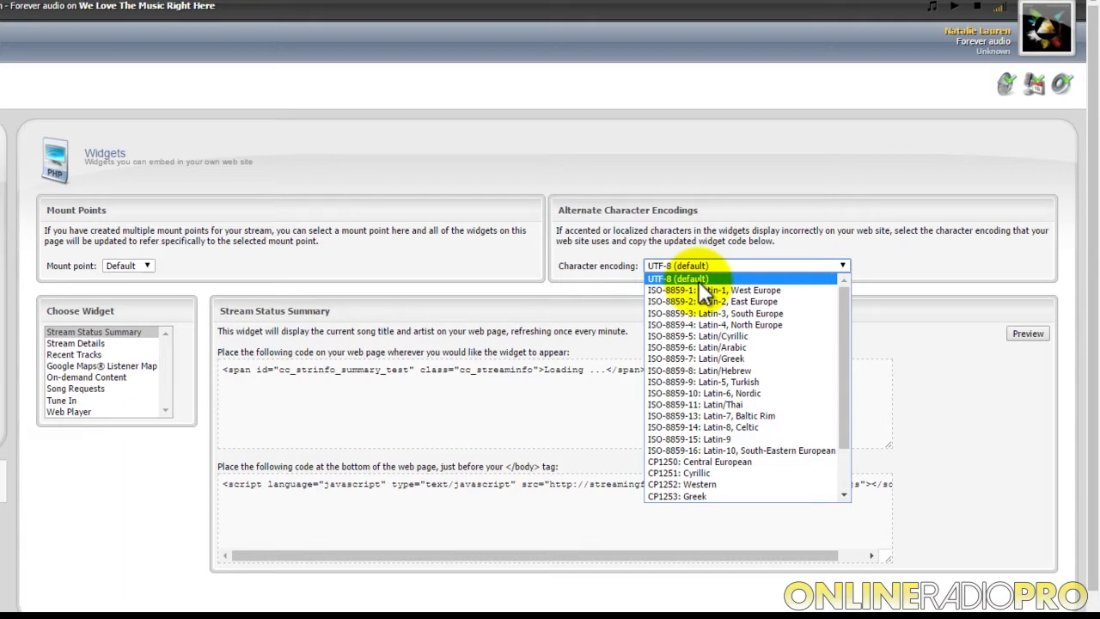
pyautogui.moveTo(843, 367); pyautogui.dragTo(840, 330)
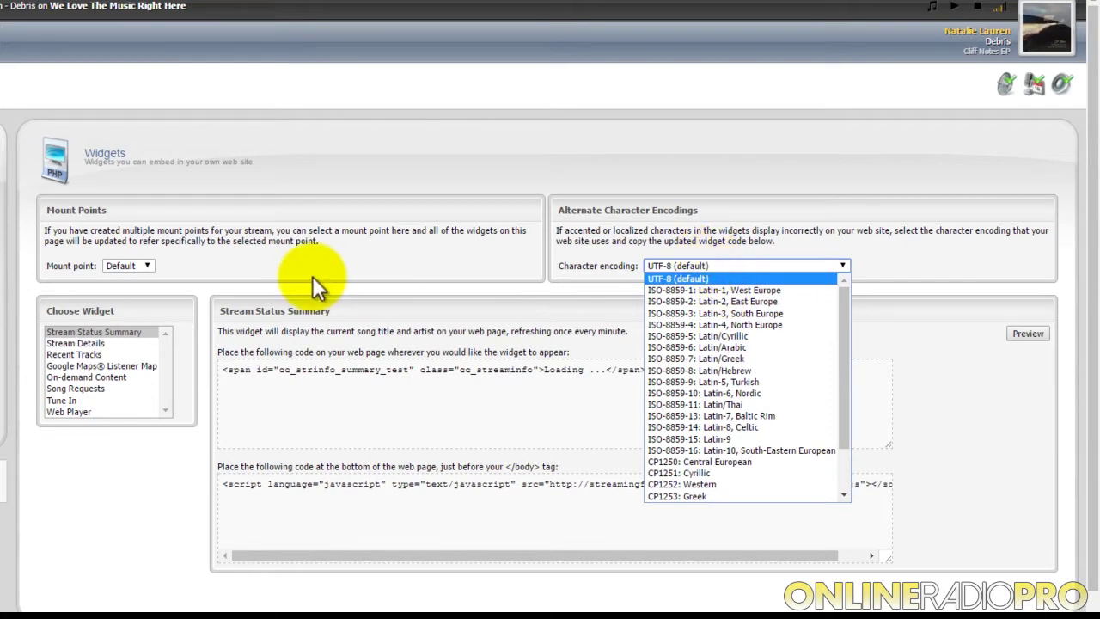
pyautogui.click(117, 317)
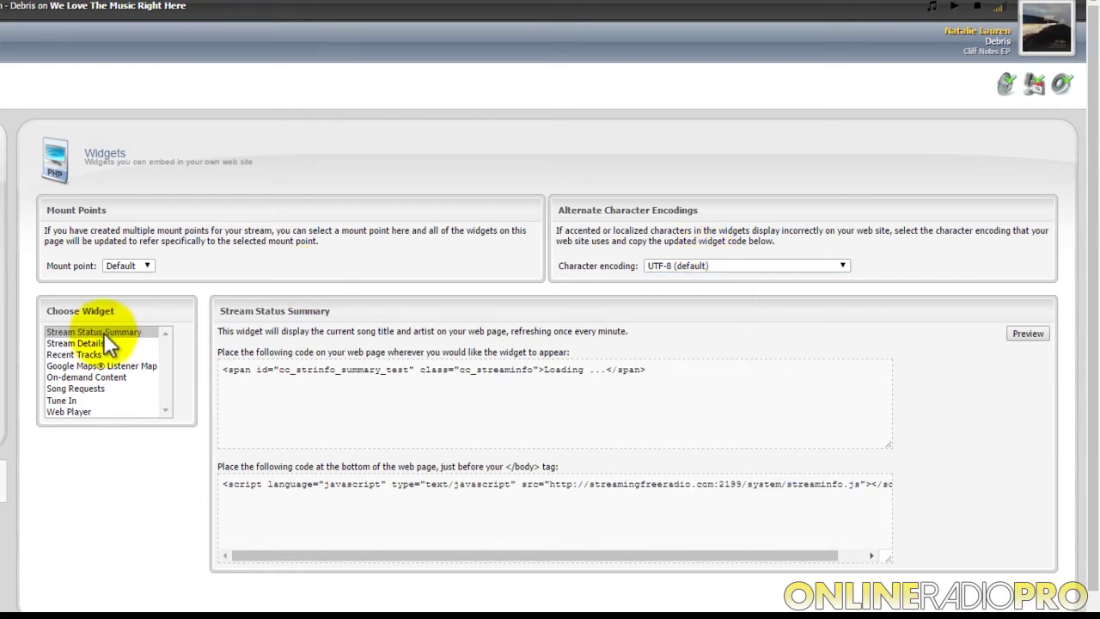
# Look through the embed code of each widget from Stream Details to Web Player and check the mount point options.
pyautogui.click(101, 344)
pyautogui.click(96, 356)
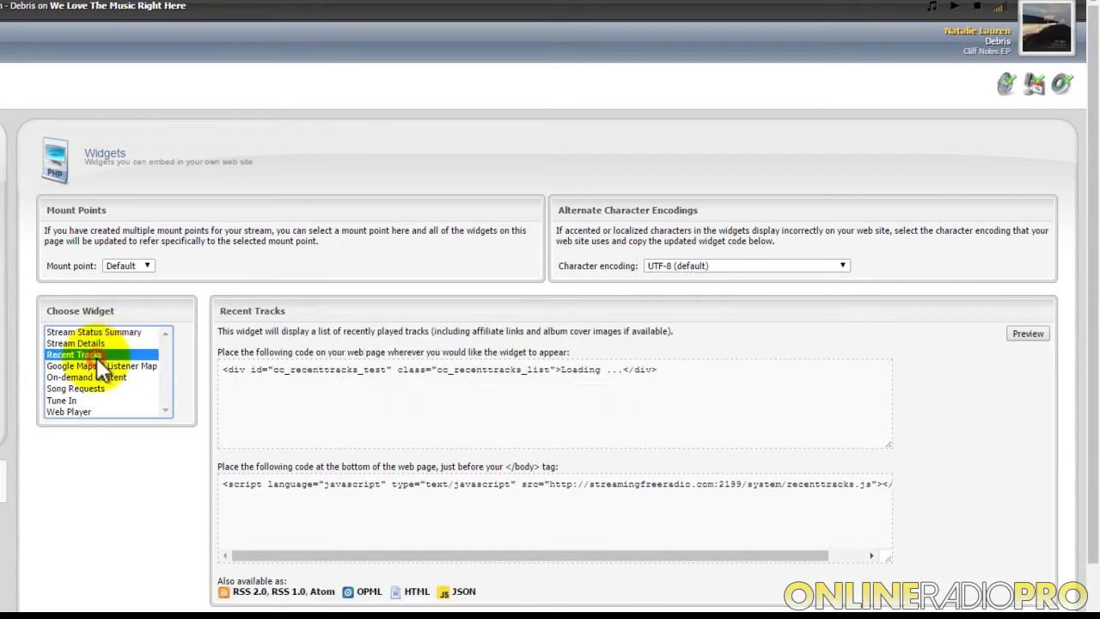
pyautogui.click(95, 365)
pyautogui.click(94, 377)
pyautogui.click(91, 388)
pyautogui.click(83, 399)
pyautogui.click(81, 411)
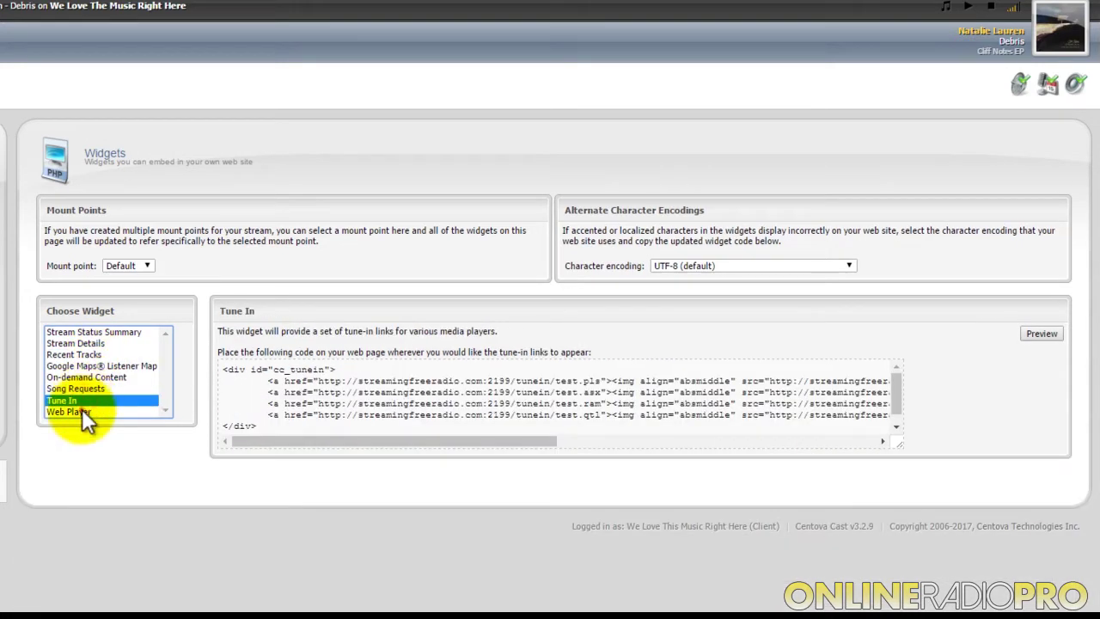
pyautogui.click(89, 411)
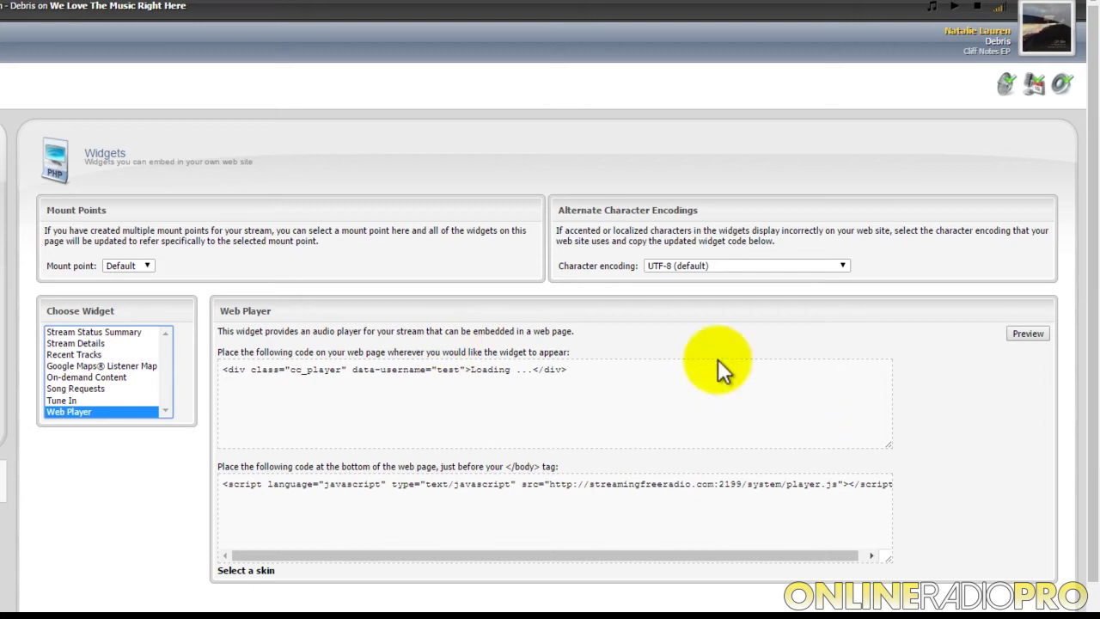
pyautogui.click(147, 266)
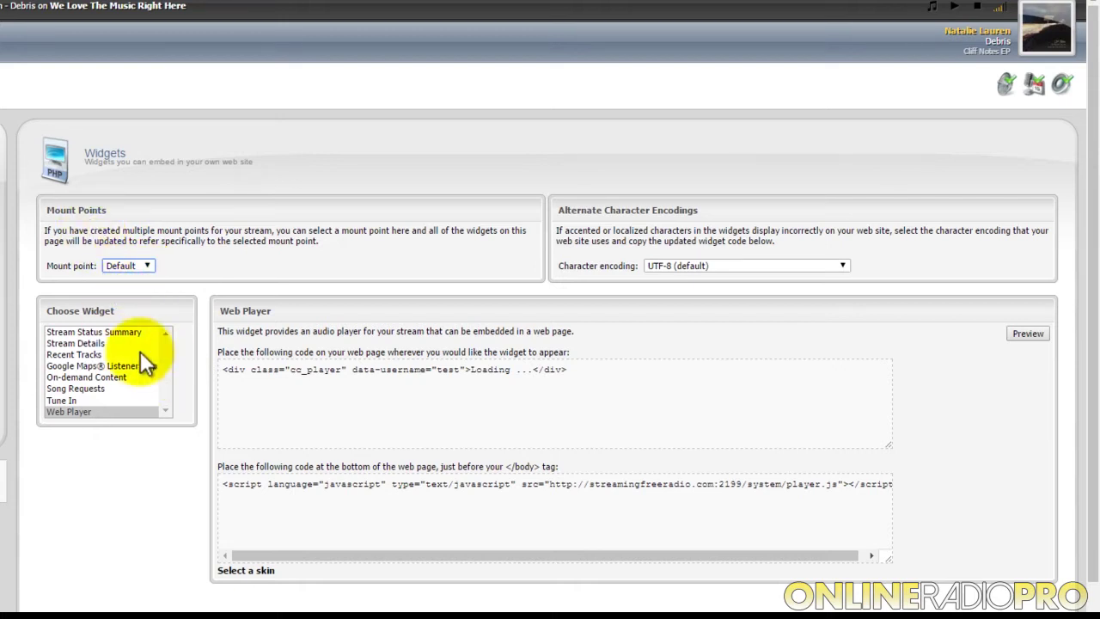
# Preview the Stream Status Summary widget and the Stream Details widget, closing each preview.
pyautogui.click(100, 335)
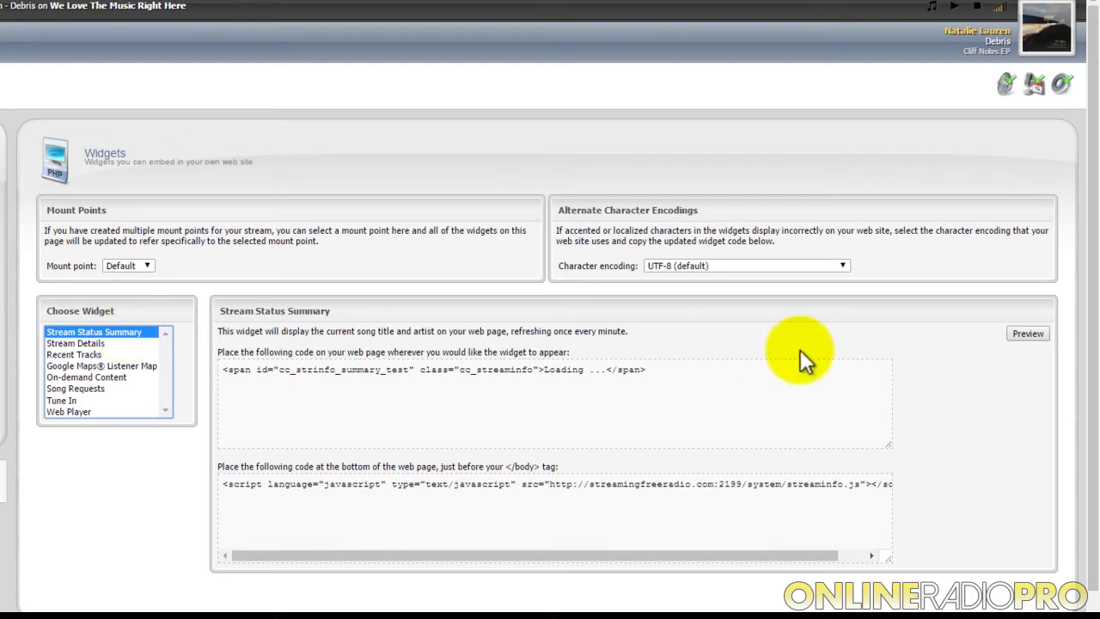
pyautogui.click(1027, 333)
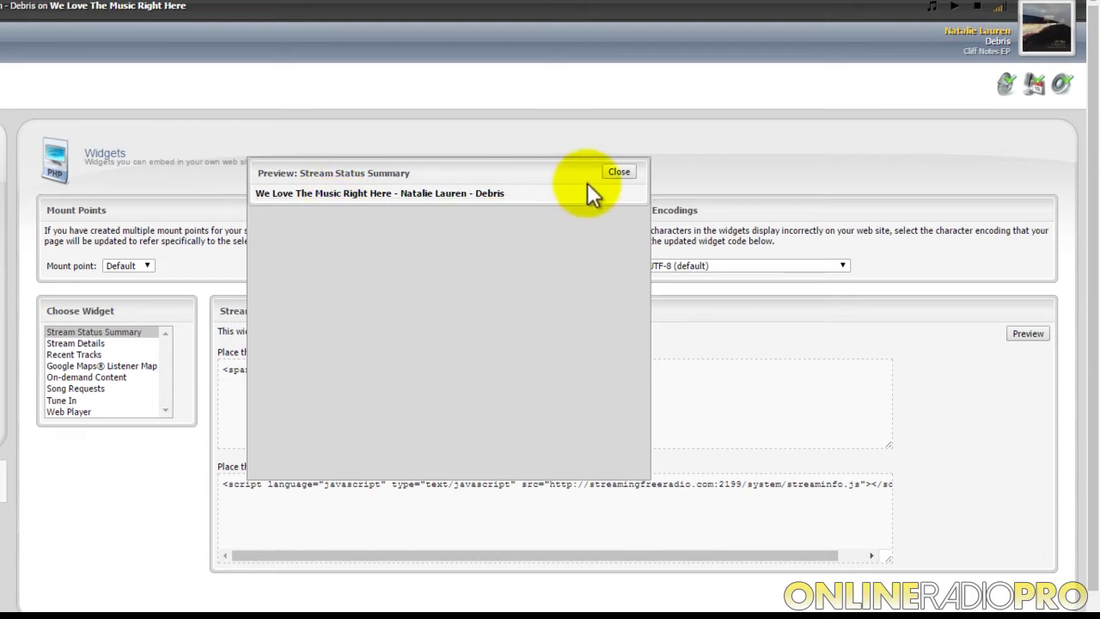
pyautogui.click(619, 174)
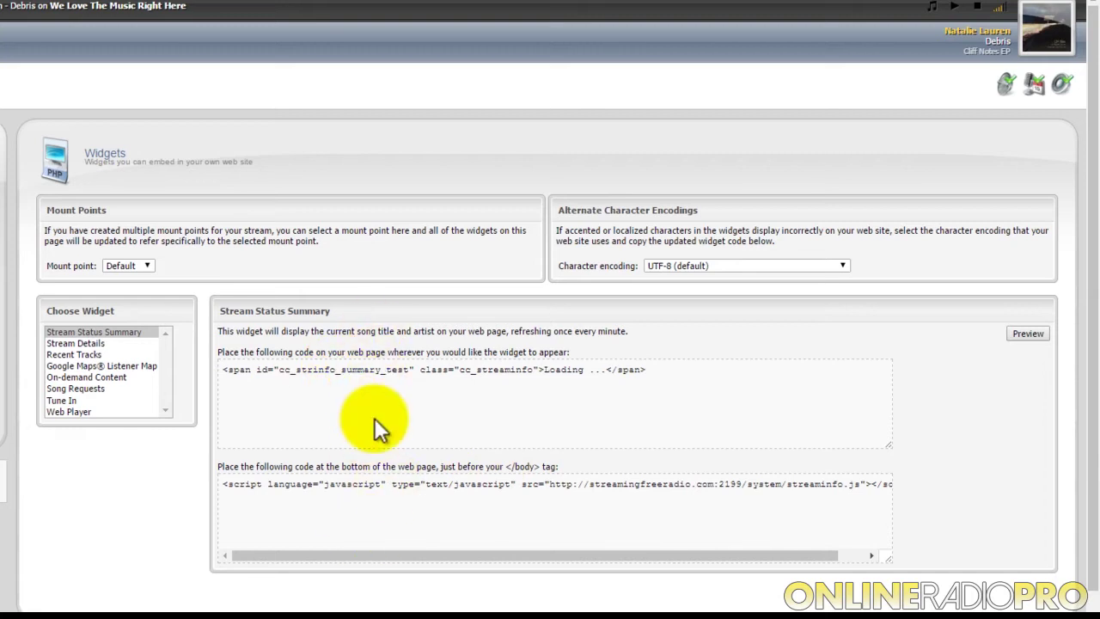
pyautogui.click(87, 345)
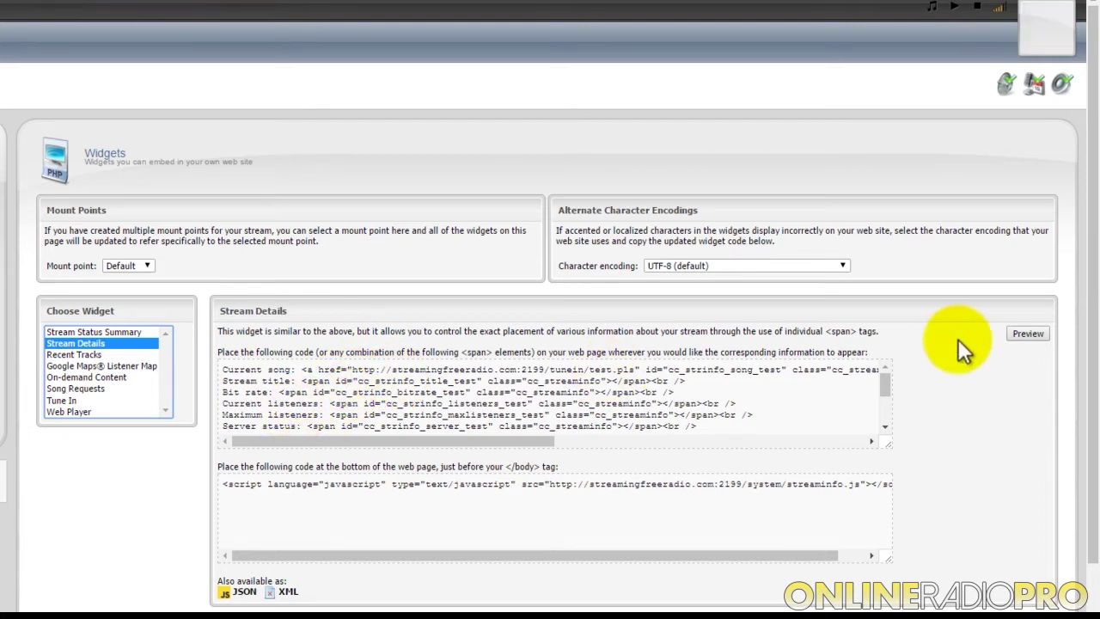
pyautogui.click(1017, 337)
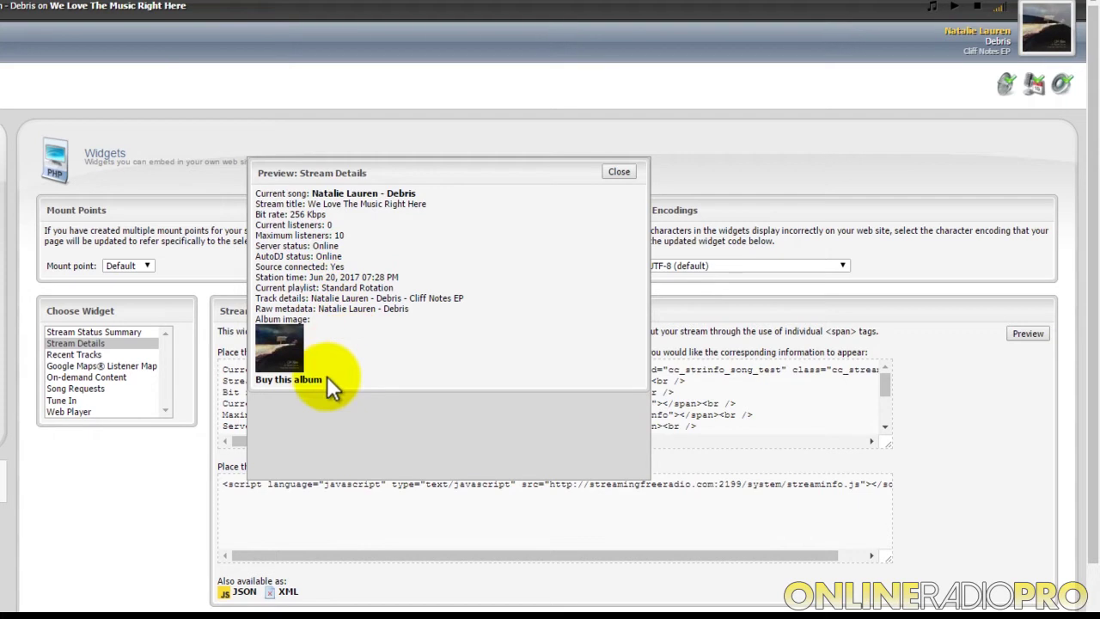
pyautogui.click(619, 173)
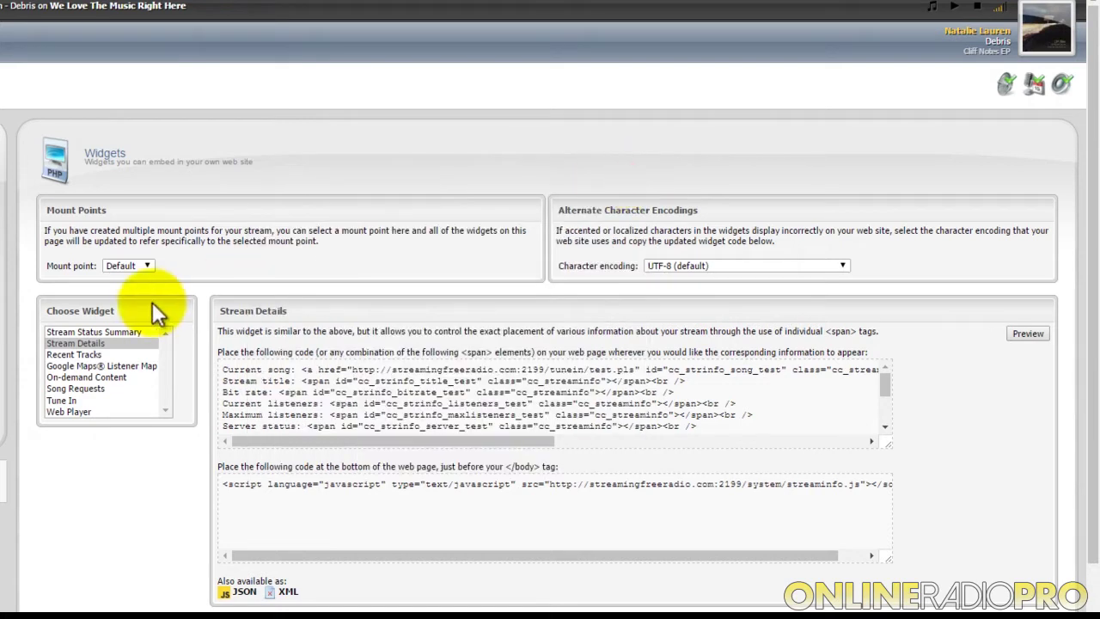
# Preview the Recent Tracks widget and the Google Maps Listener Map widget, closing each preview.
pyautogui.click(92, 353)
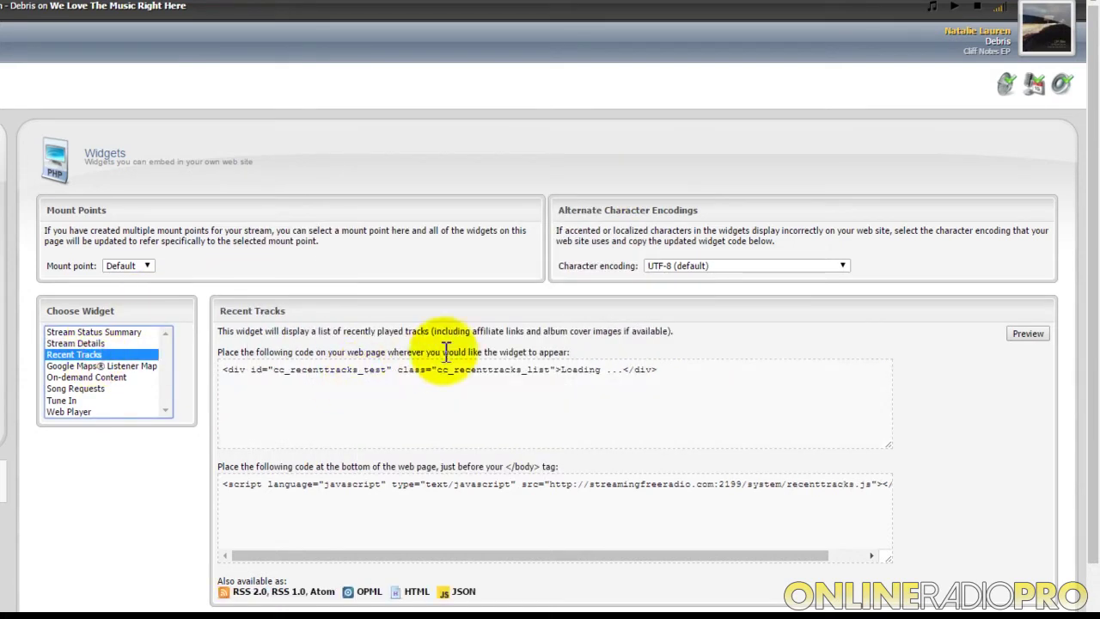
pyautogui.click(1024, 334)
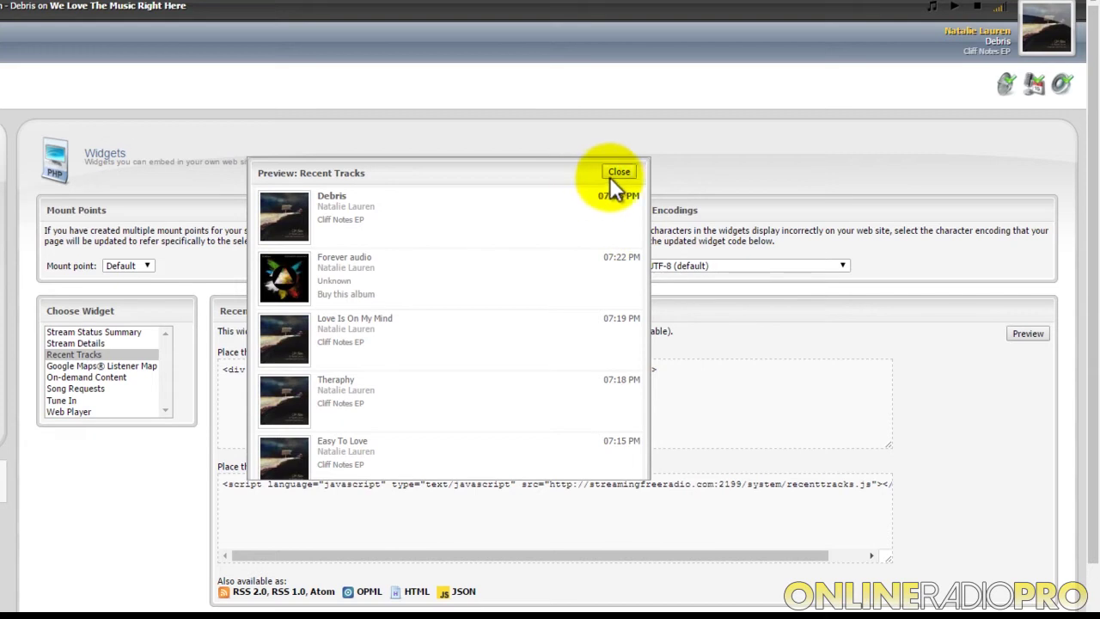
pyautogui.click(622, 173)
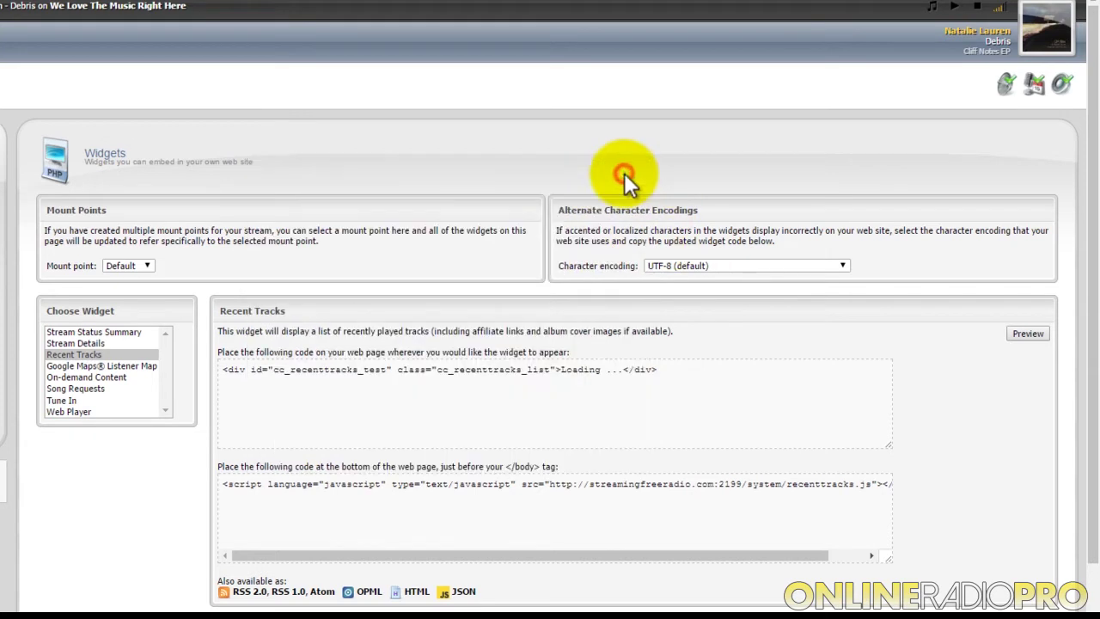
pyautogui.click(120, 365)
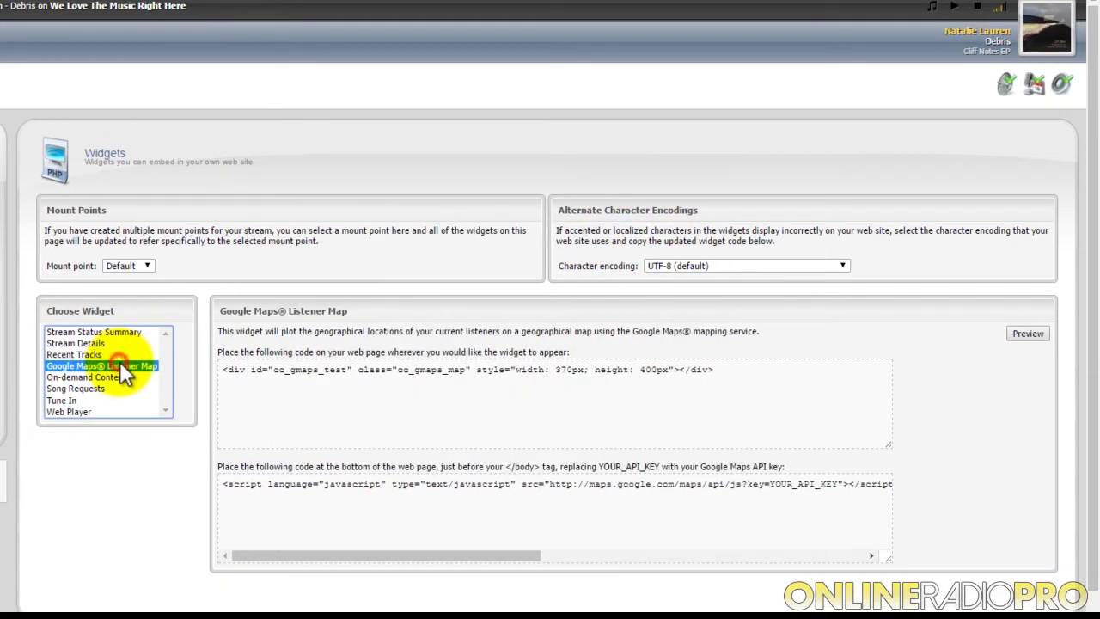
pyautogui.click(1024, 340)
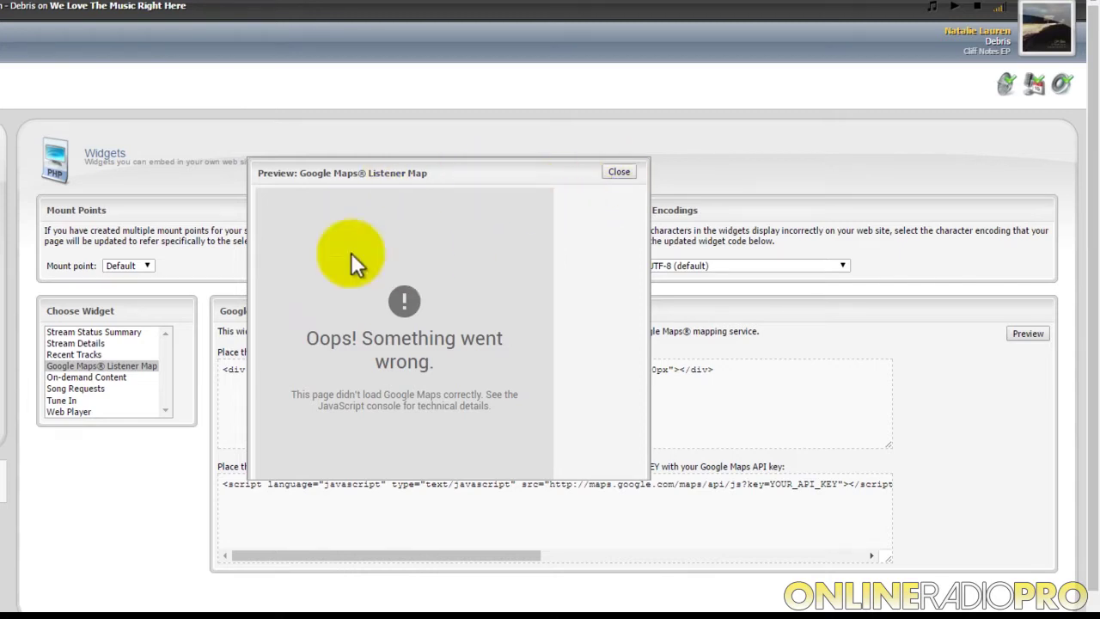
pyautogui.click(622, 175)
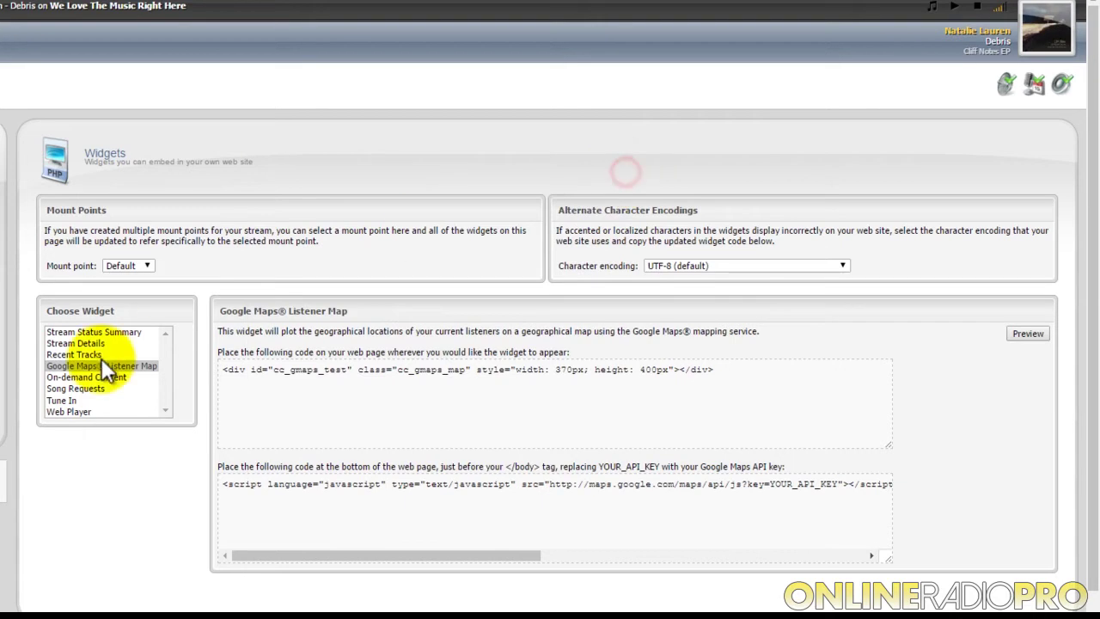
# Preview the On-demand Content widget and the Song Requests form widget, closing each preview.
pyautogui.click(84, 376)
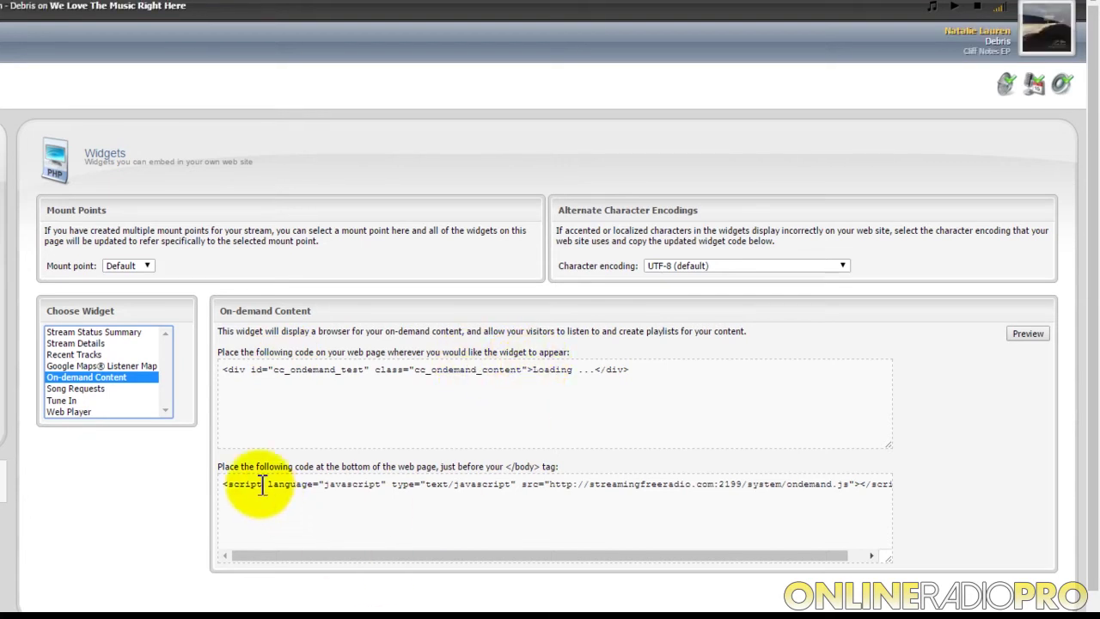
pyautogui.click(1027, 335)
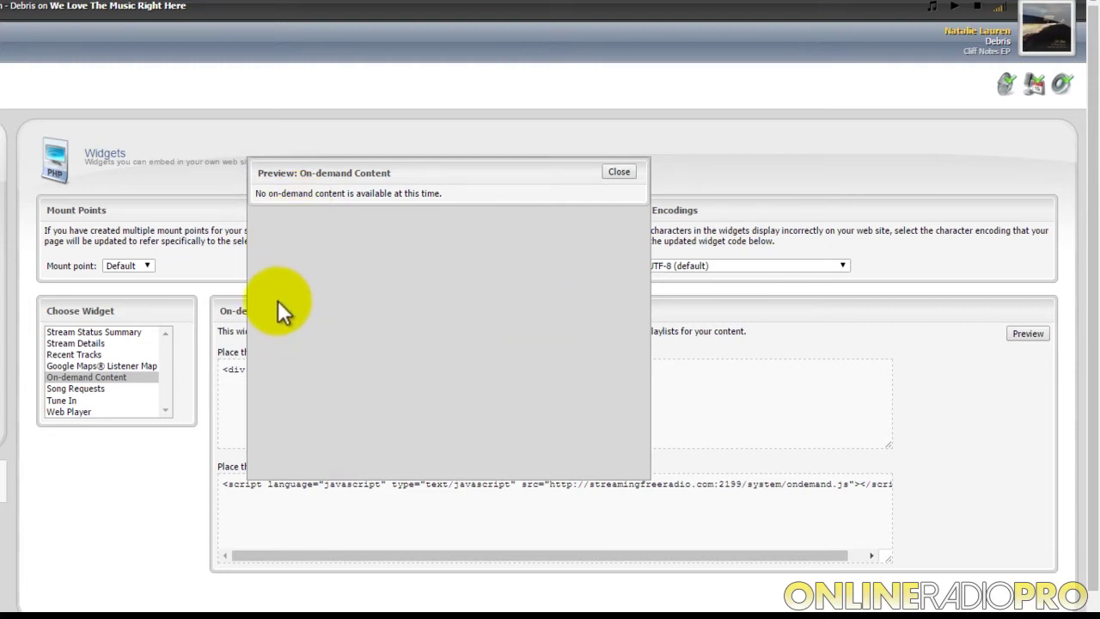
pyautogui.click(618, 172)
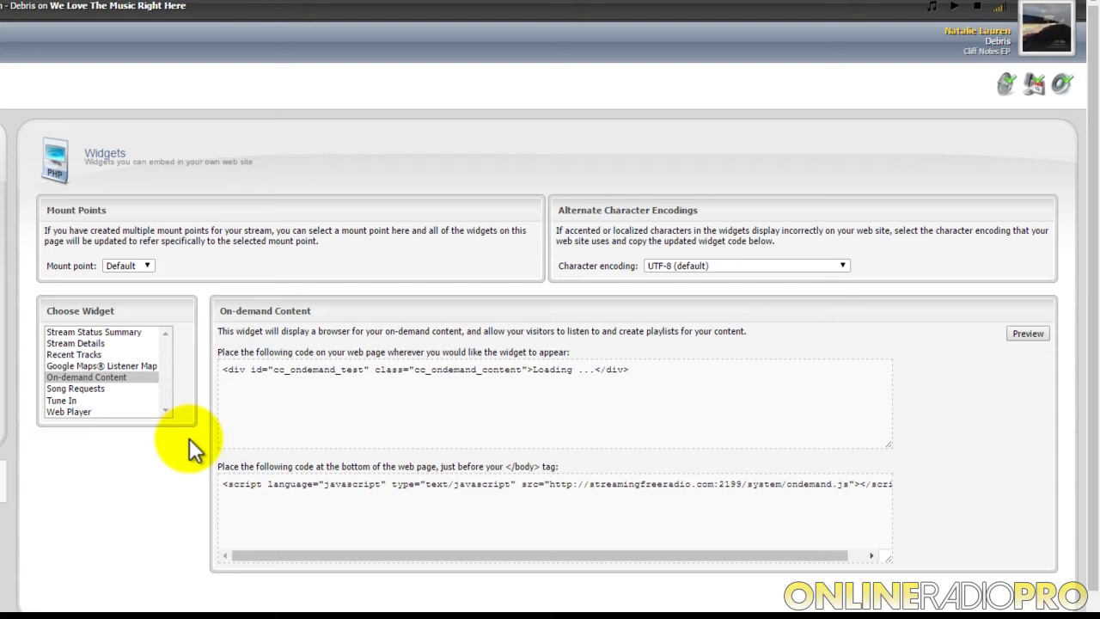
pyautogui.click(90, 389)
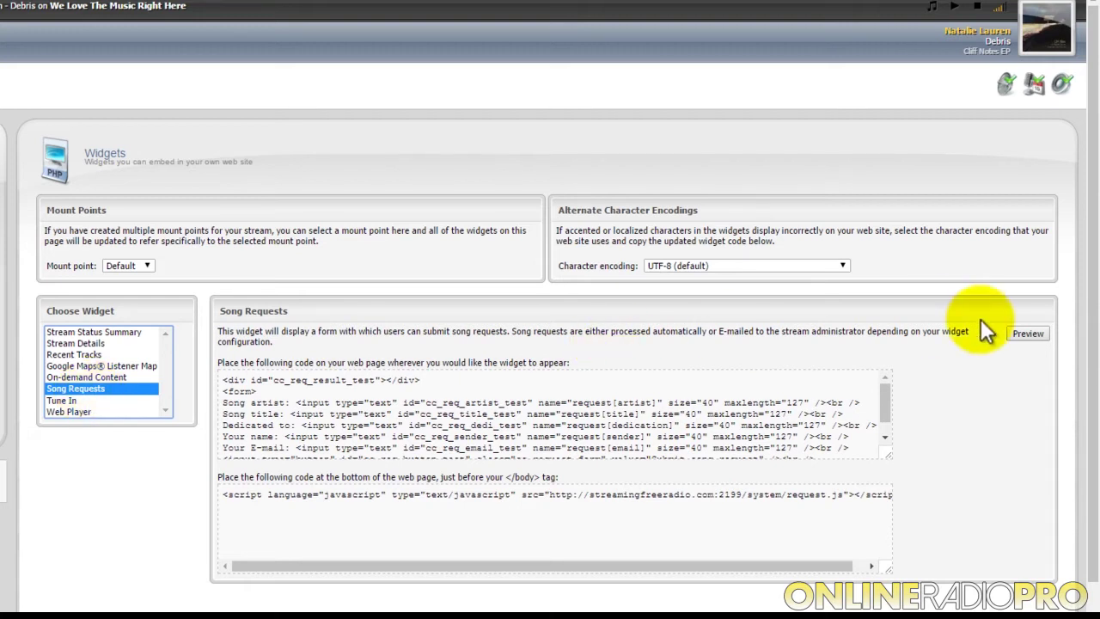
pyautogui.click(1025, 332)
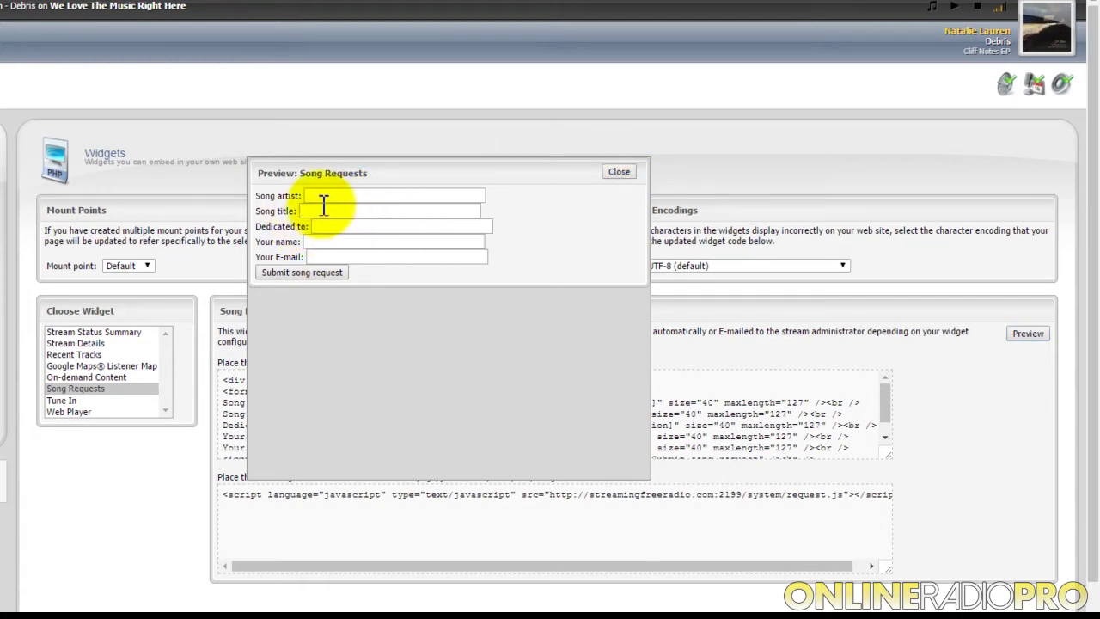
pyautogui.click(620, 171)
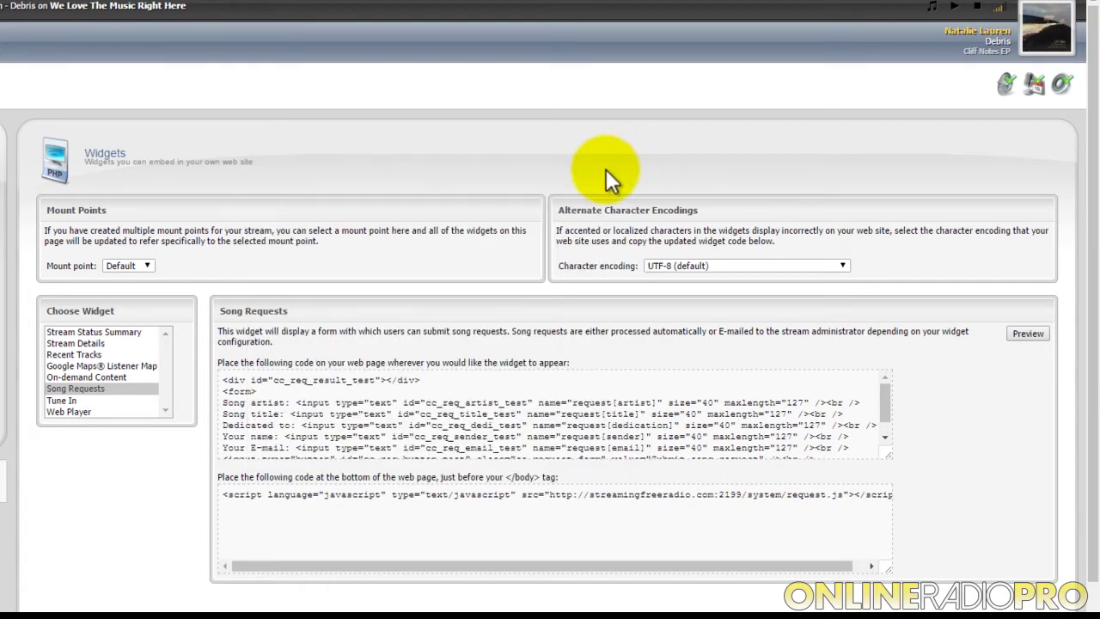
# Preview the Tune In links widget and the Web Player widget, closing each preview.
pyautogui.click(62, 400)
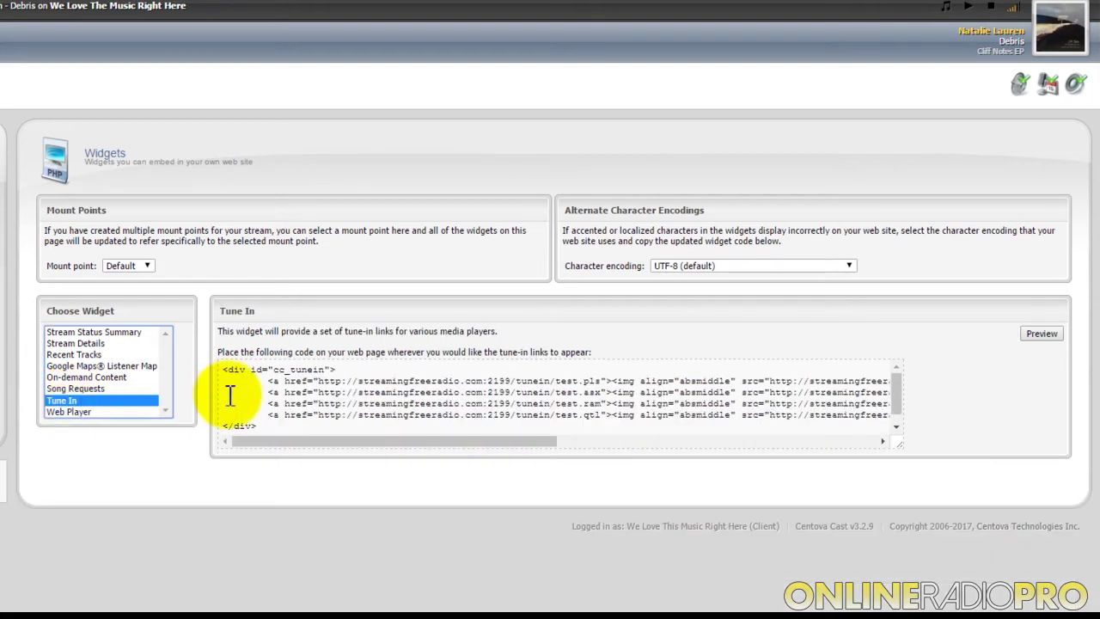
pyautogui.click(1040, 335)
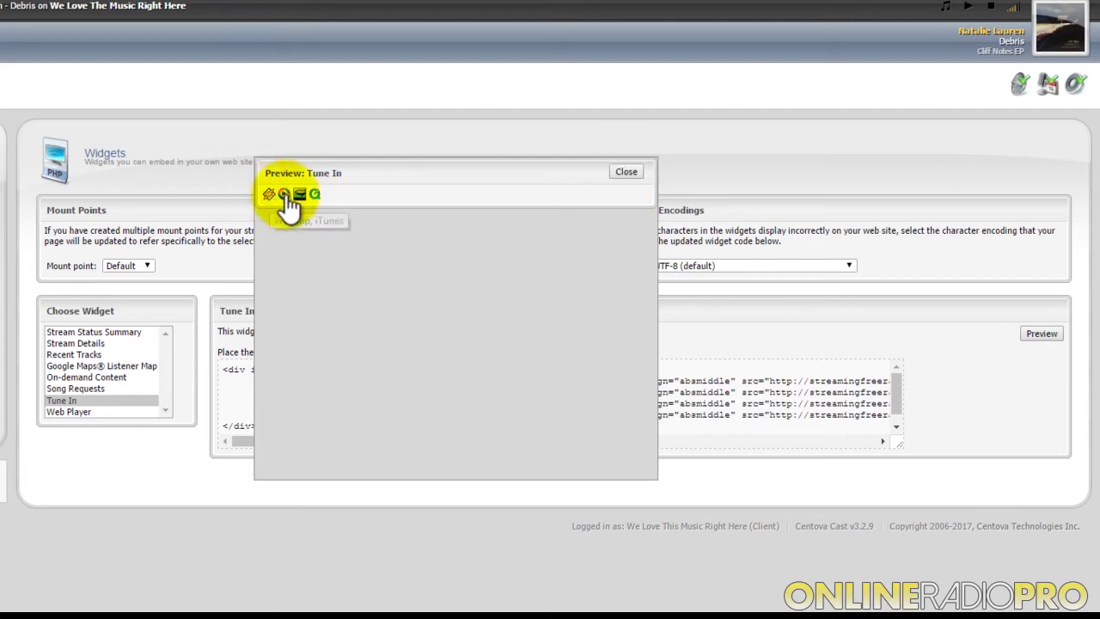
pyautogui.click(624, 174)
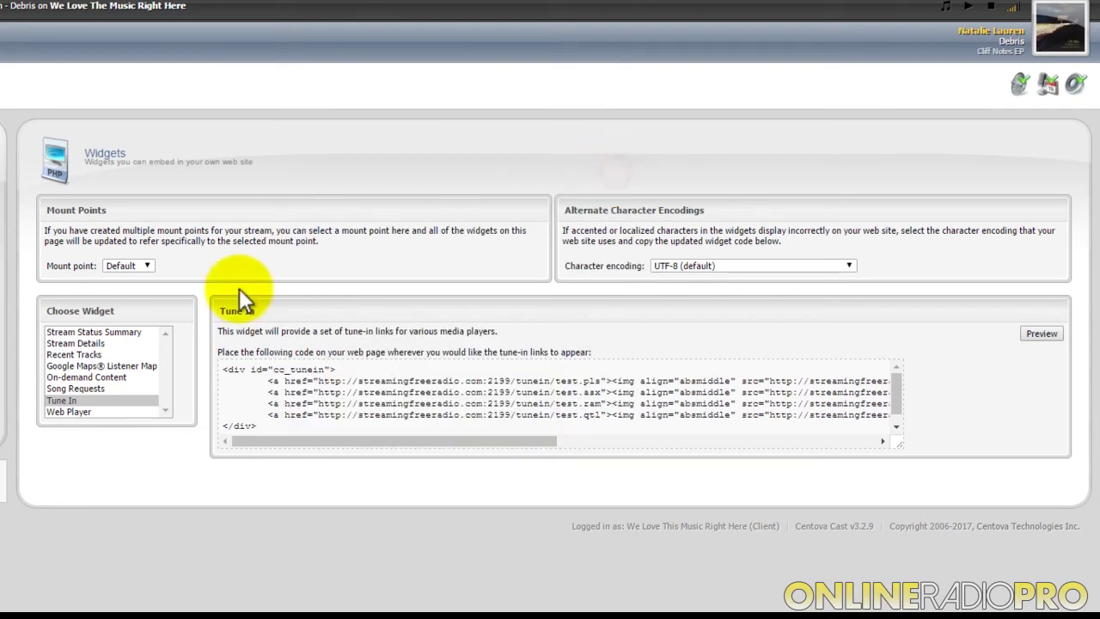
pyautogui.click(62, 412)
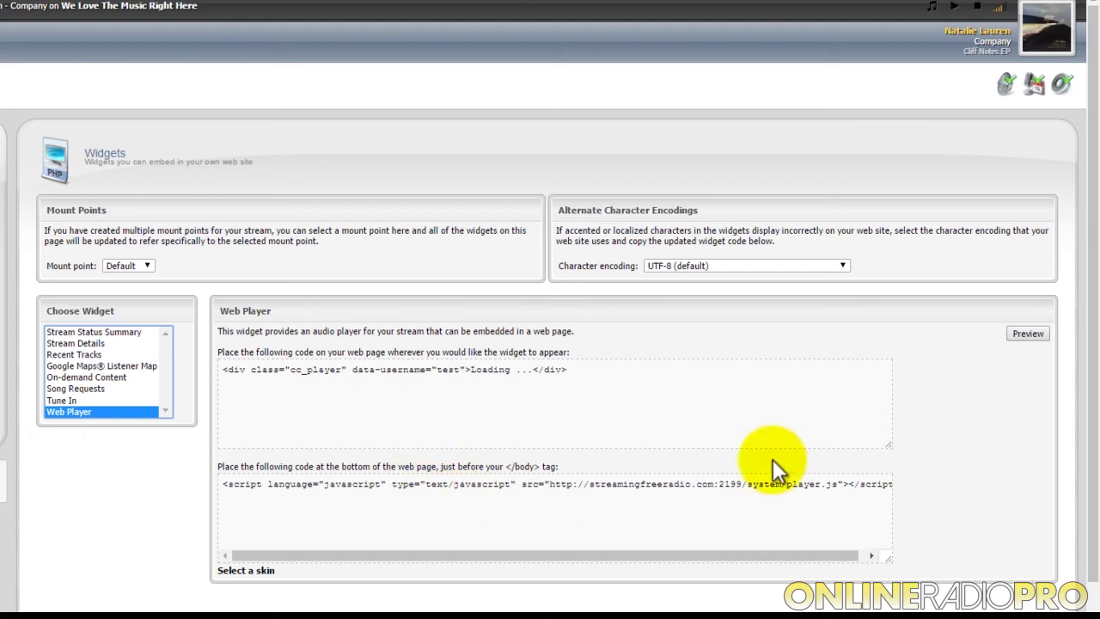
pyautogui.click(1023, 337)
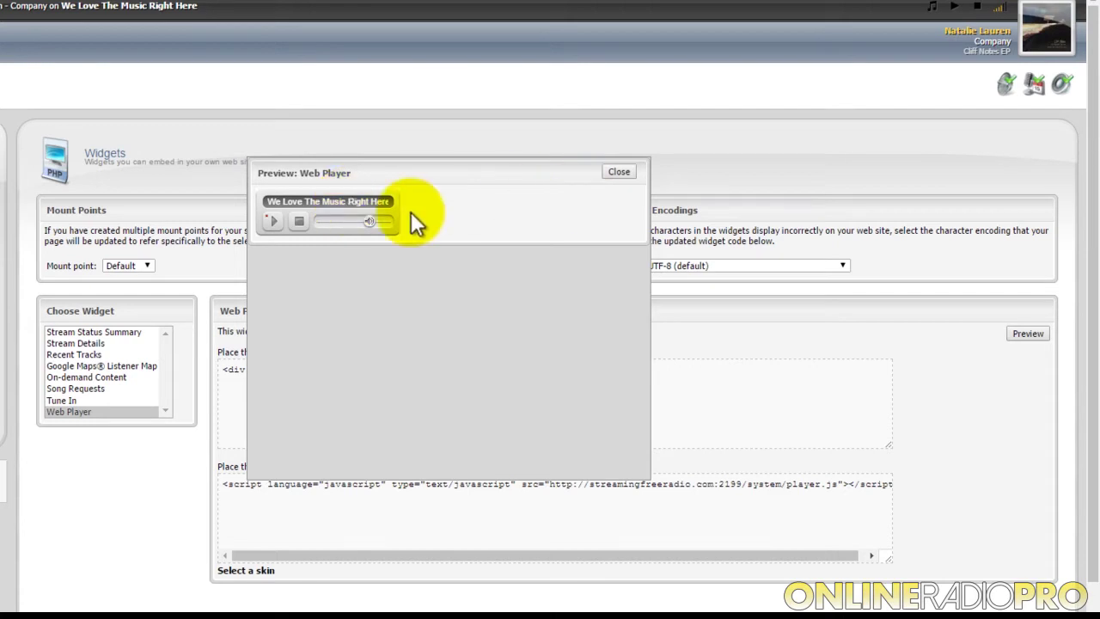
pyautogui.click(618, 172)
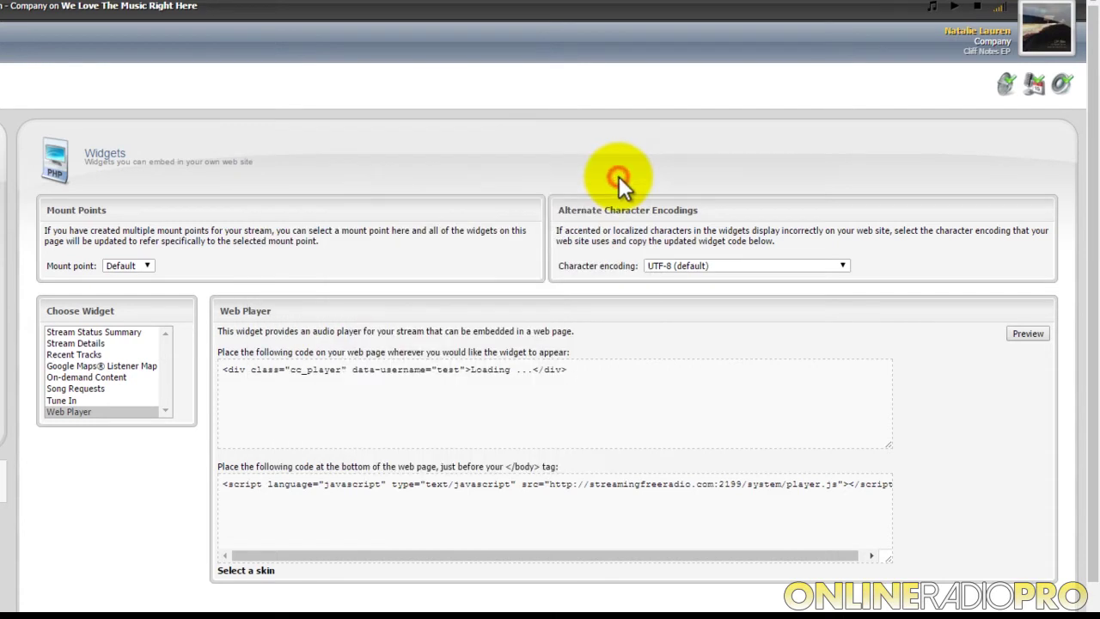
# Preview the compact, substream, arvyskin and darkconsole Muses skins for the web player.
pyautogui.click(246, 571)
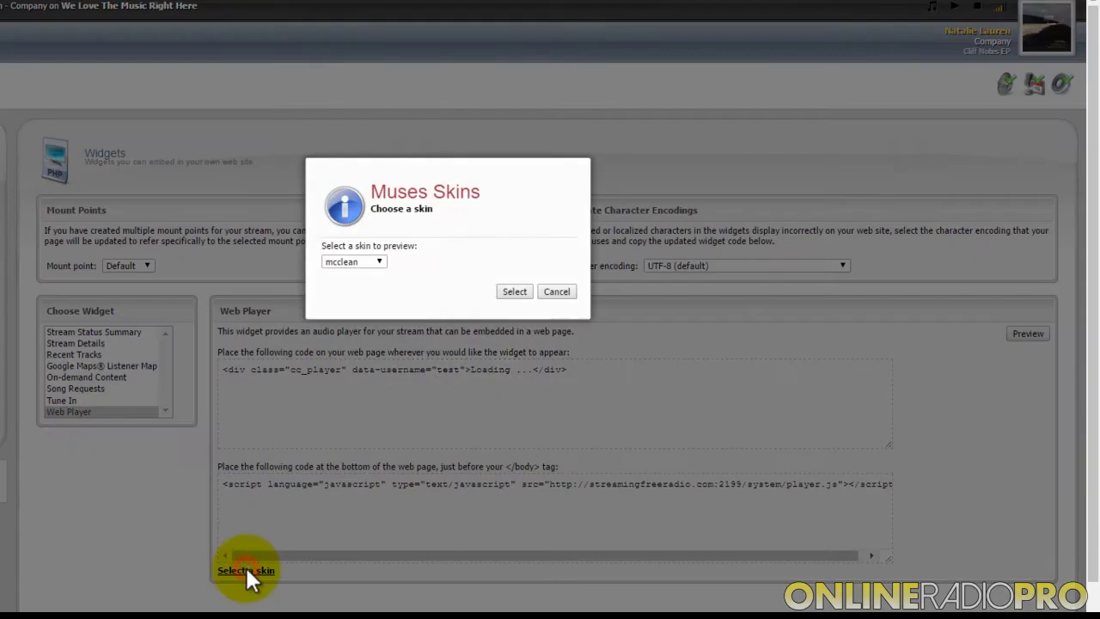
pyautogui.click(378, 263)
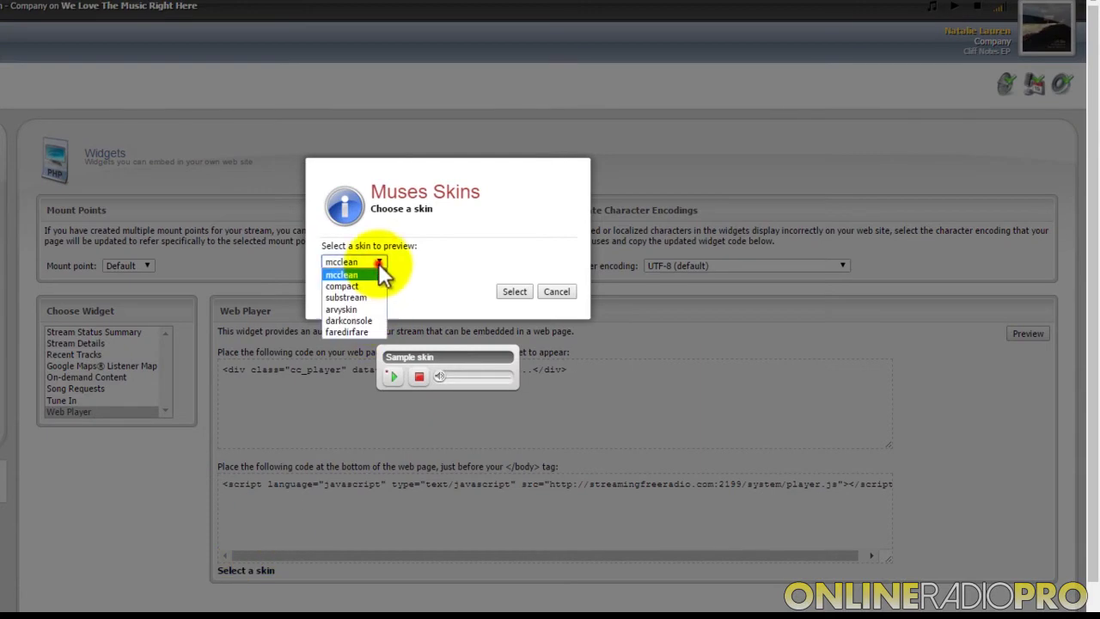
pyautogui.click(359, 288)
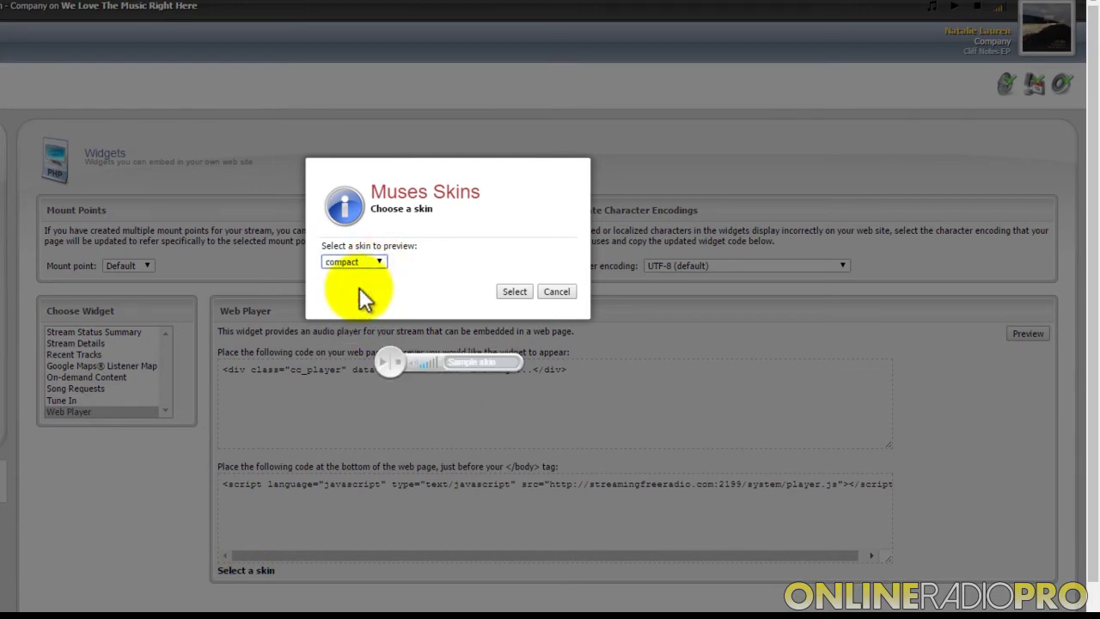
pyautogui.click(378, 260)
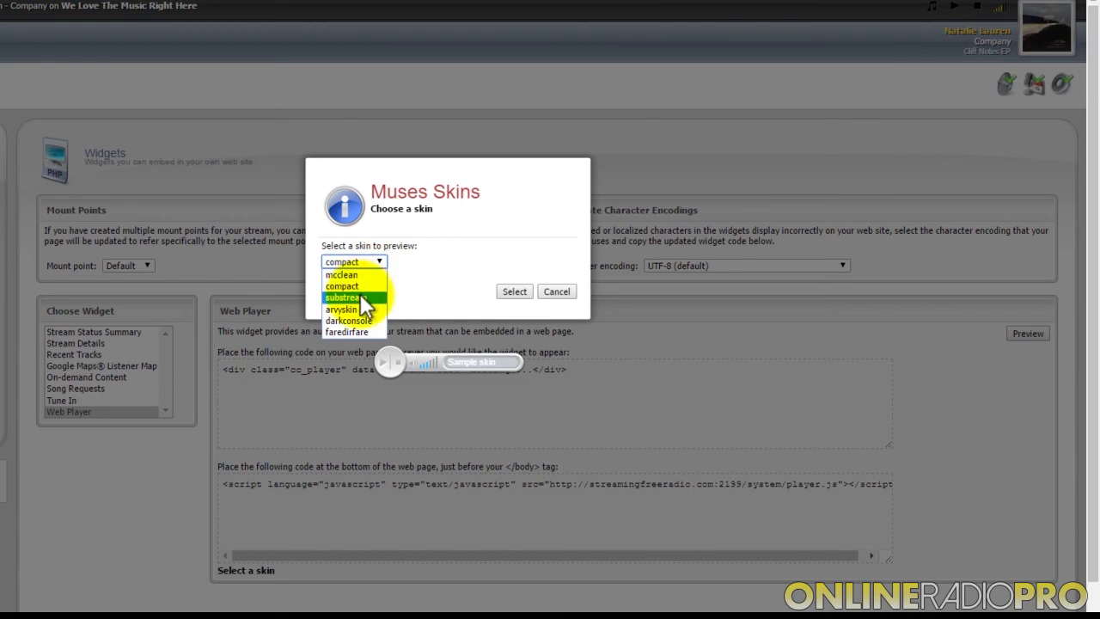
pyautogui.click(361, 297)
pyautogui.click(371, 259)
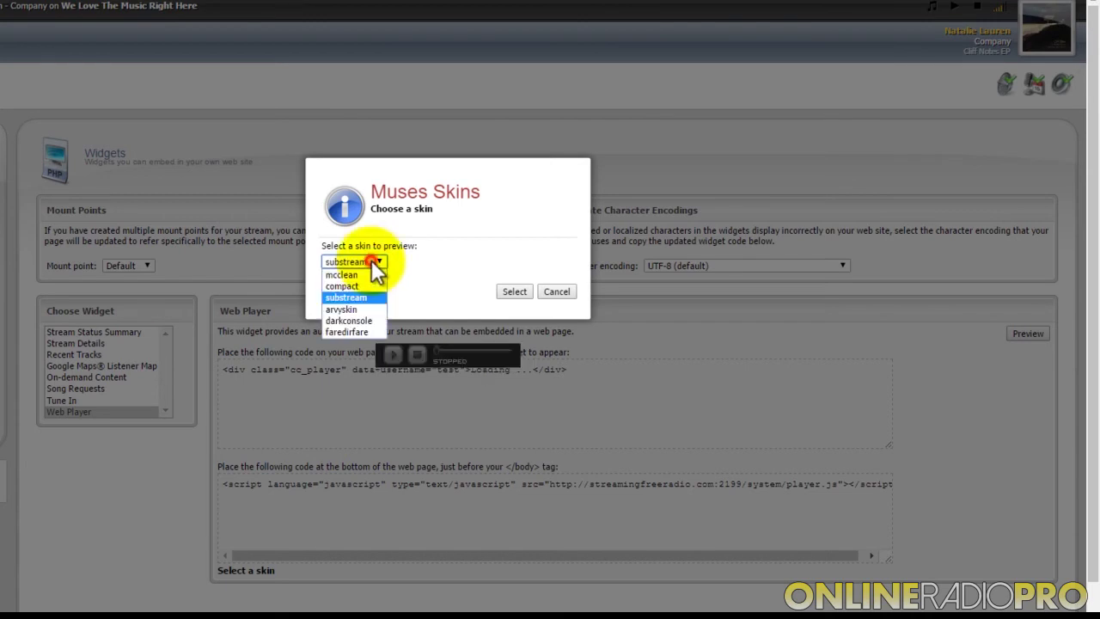
pyautogui.click(355, 307)
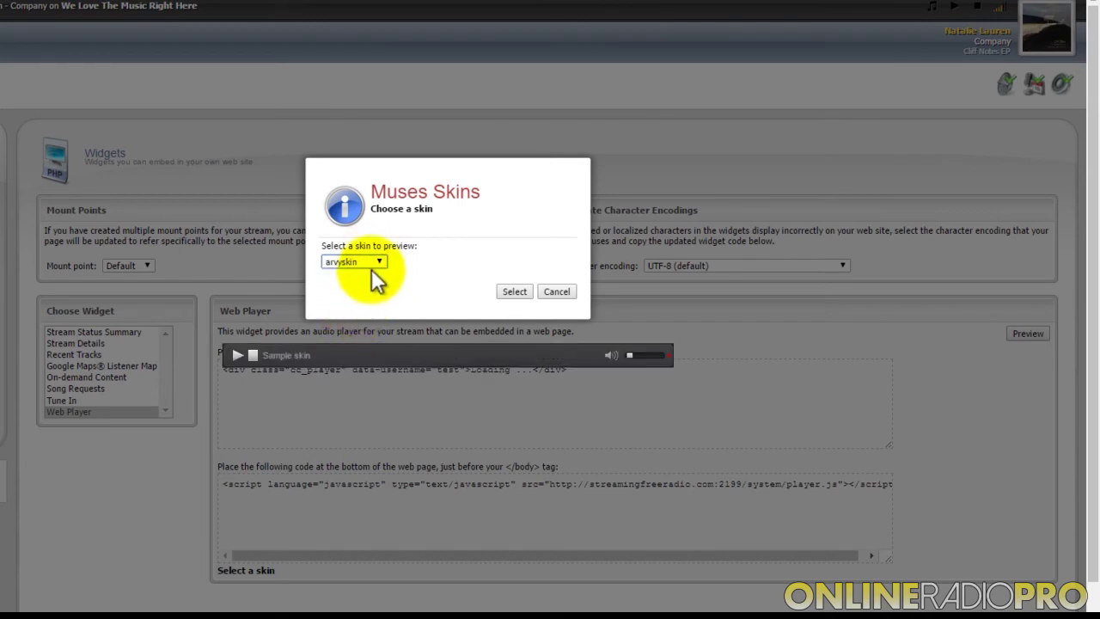
pyautogui.click(374, 260)
pyautogui.click(361, 319)
# Apply the faredirfare skin to the web player and preview the widget, closing the preview.
pyautogui.click(377, 262)
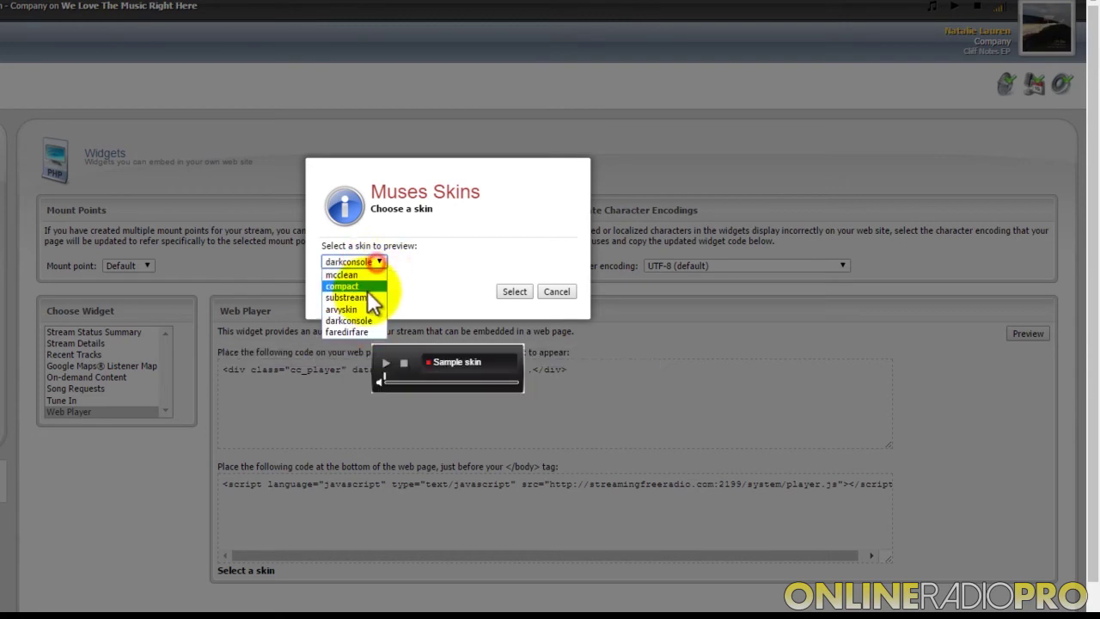
pyautogui.click(361, 326)
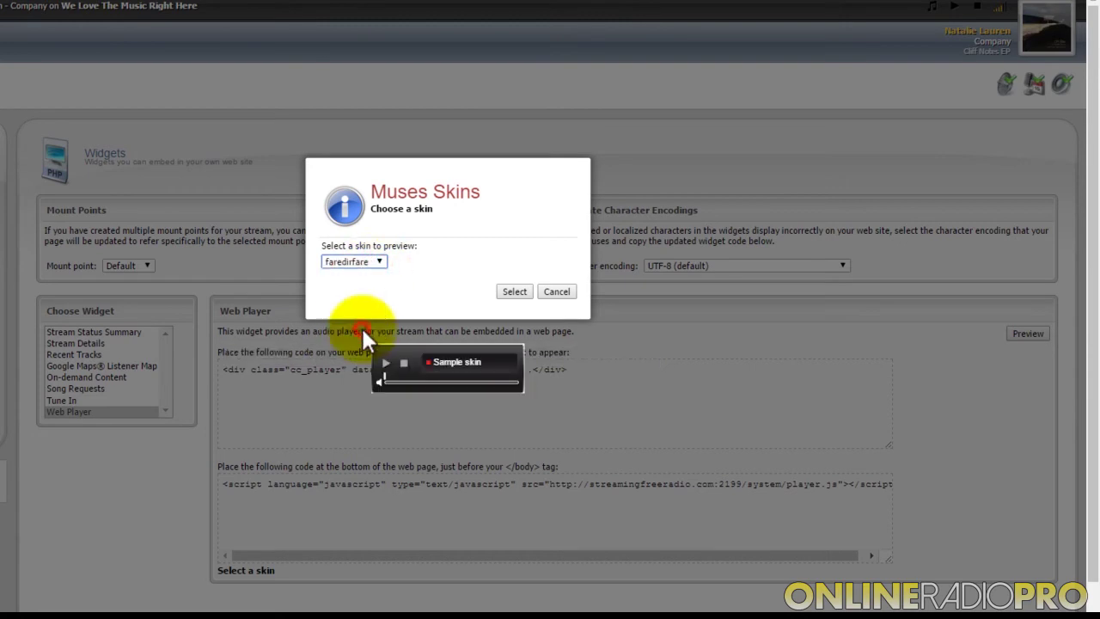
pyautogui.click(513, 291)
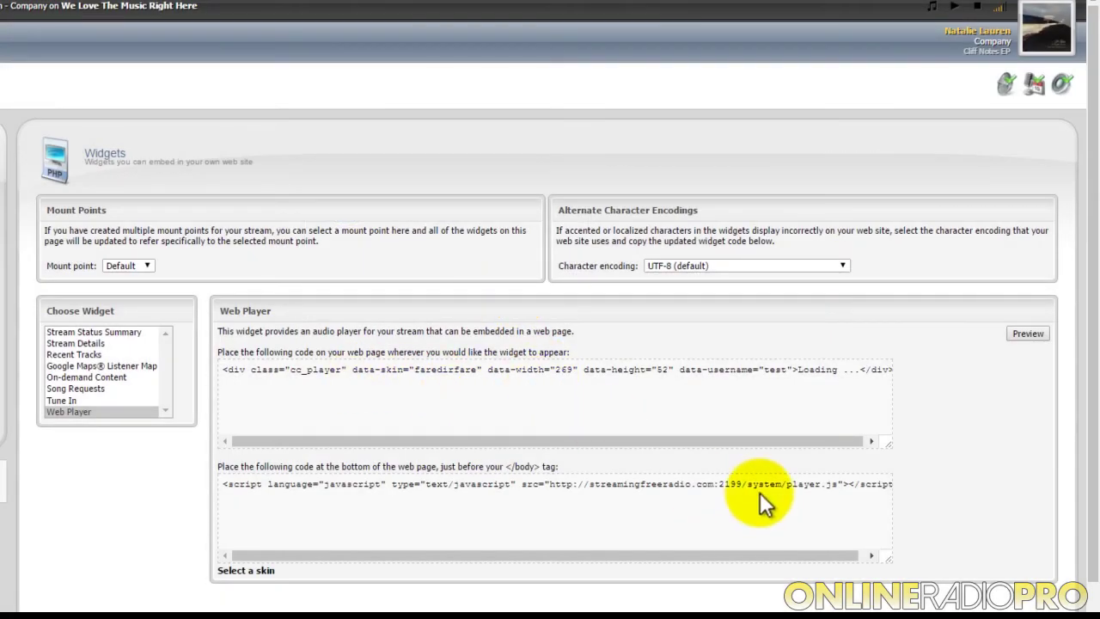
pyautogui.click(1029, 333)
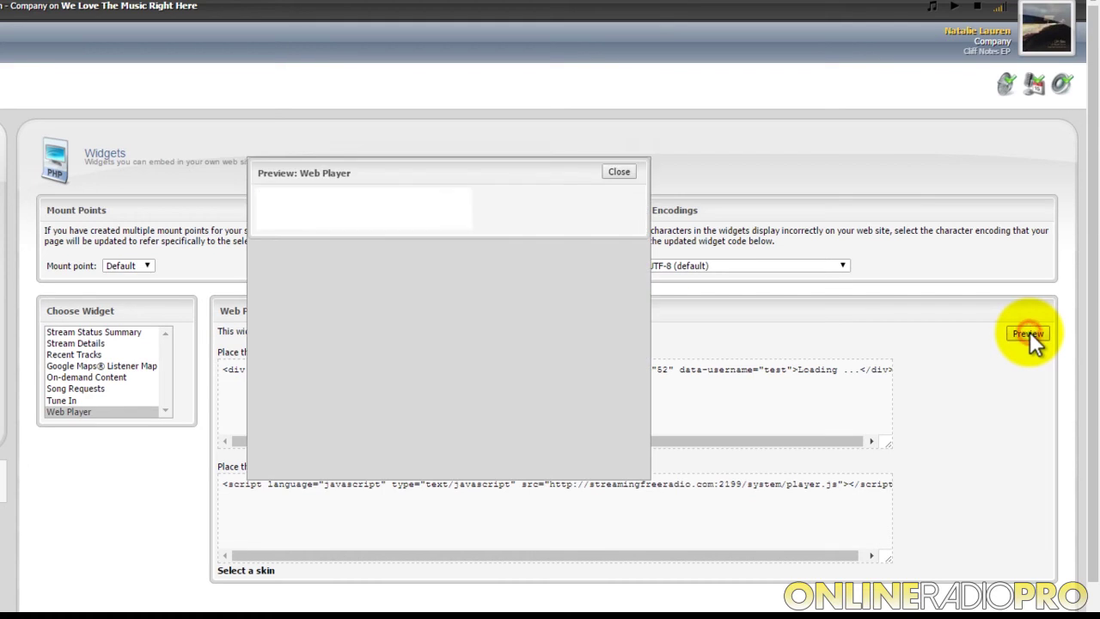
pyautogui.click(619, 171)
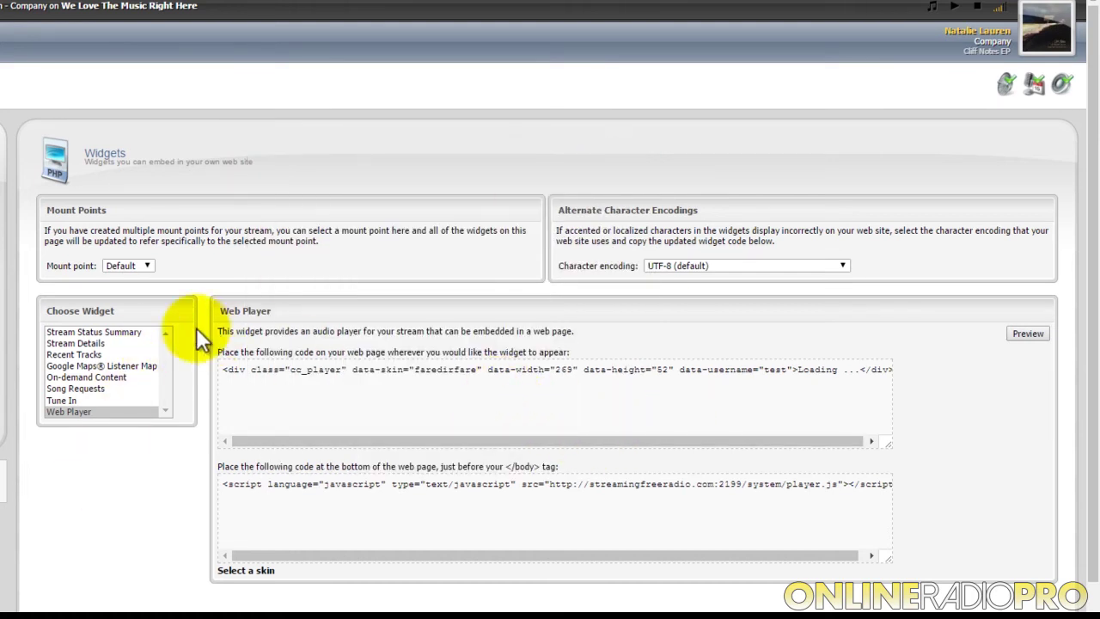
# Set the widgets' mount point to /website and preview the Stream Status Summary widget, closing the preview.
pyautogui.click(123, 267)
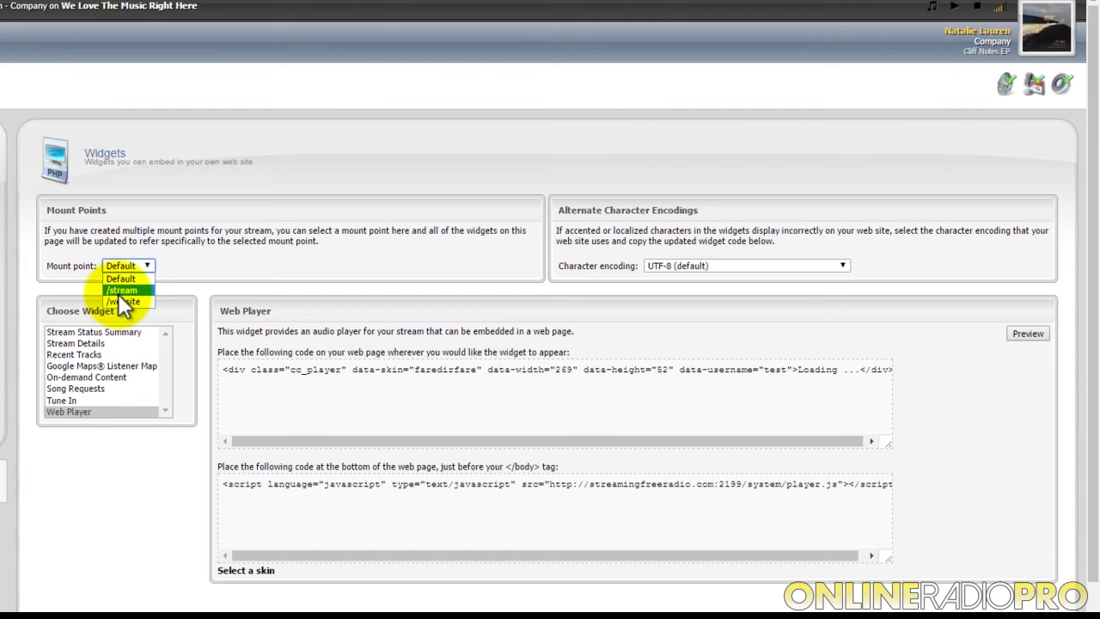
pyautogui.click(120, 301)
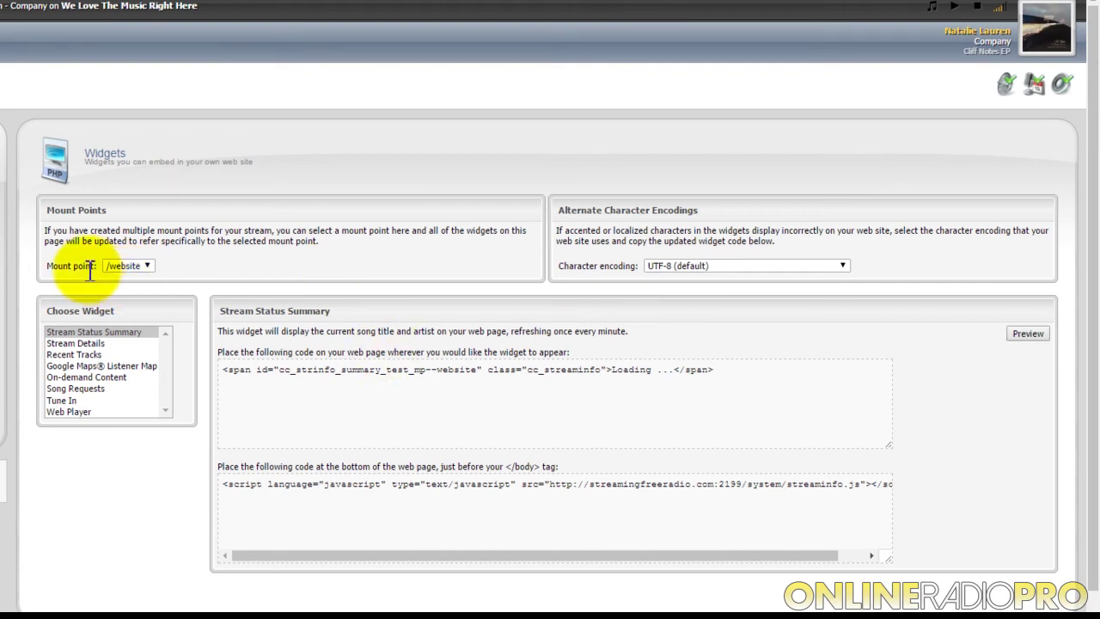
pyautogui.click(148, 265)
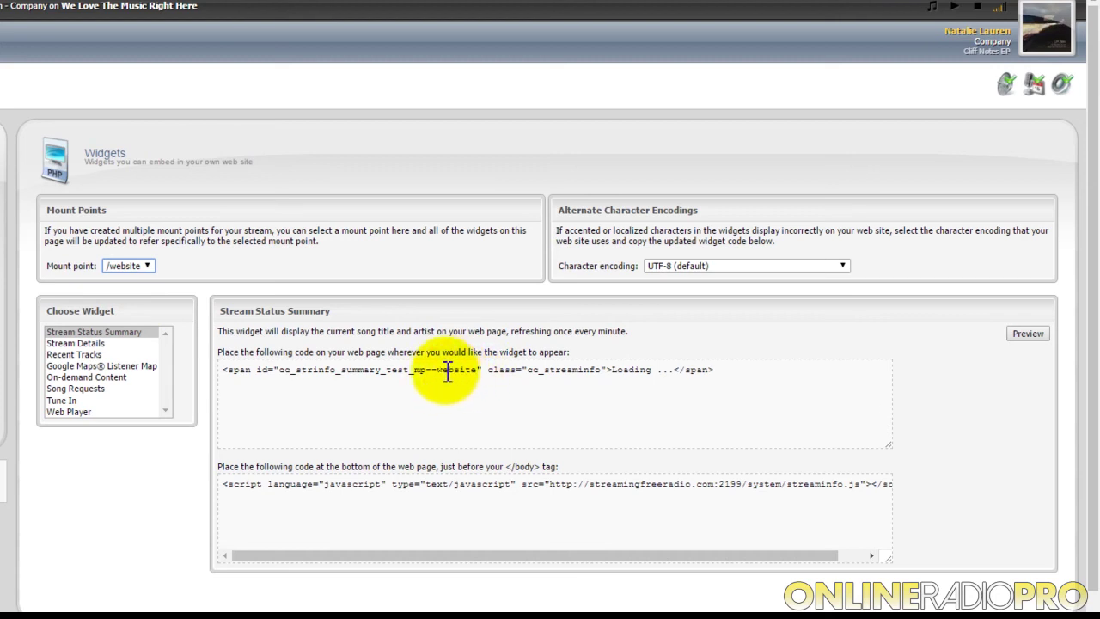
pyautogui.click(1025, 334)
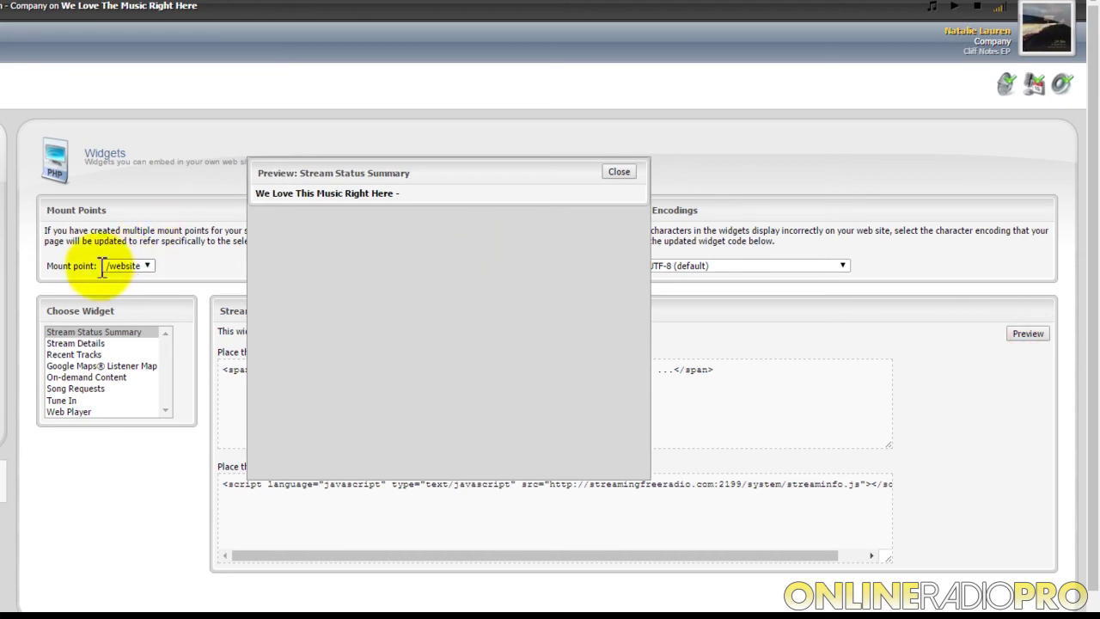
pyautogui.click(622, 172)
# Review the /website embed code of the Web Player widget and of each widget from Stream Status Summary to Song Requests, plus the mount point options.
pyautogui.click(88, 411)
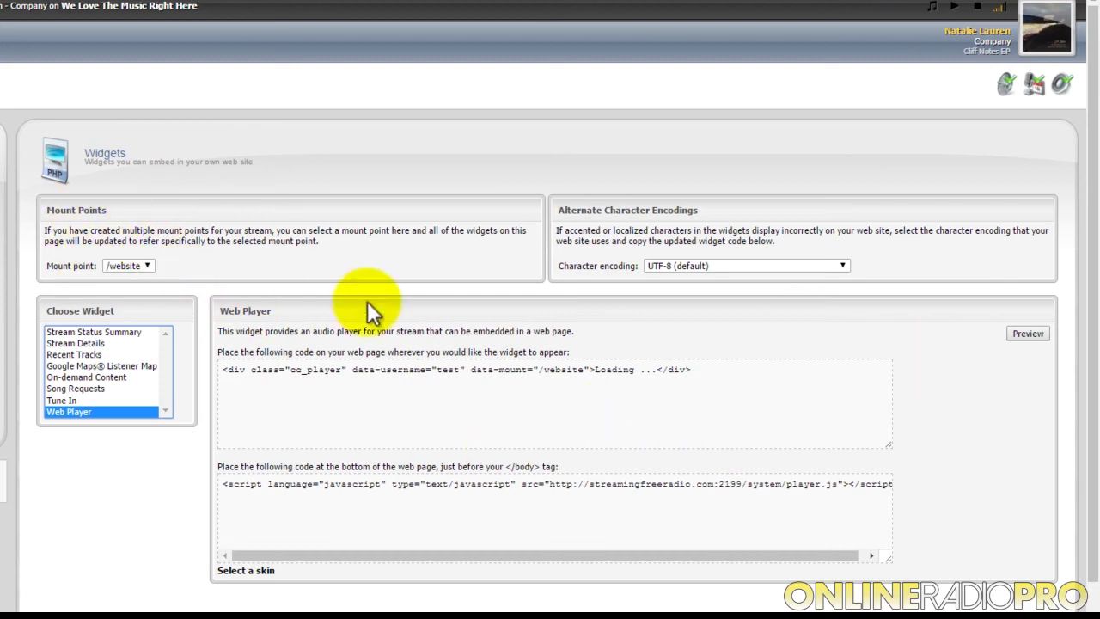
pyautogui.click(148, 266)
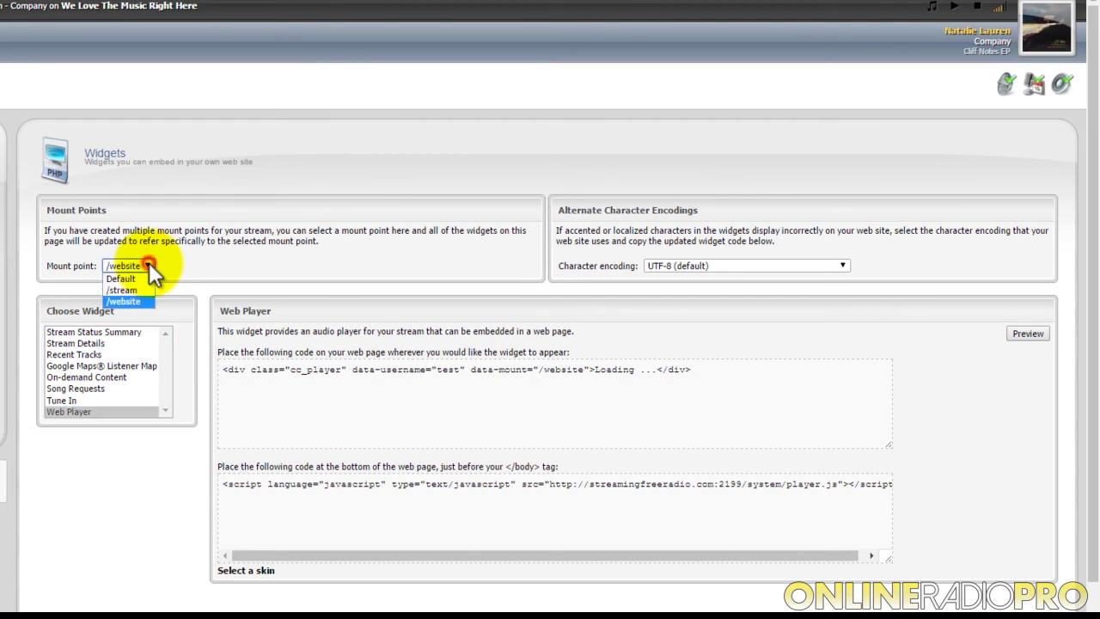
pyautogui.click(99, 333)
pyautogui.click(96, 343)
pyautogui.click(94, 354)
pyautogui.click(91, 366)
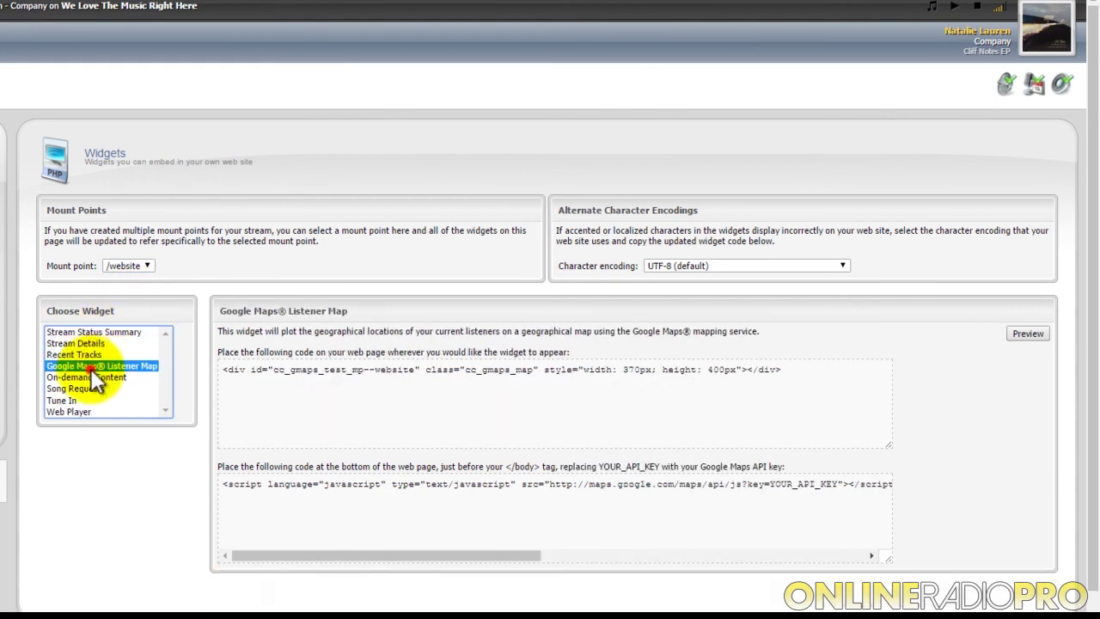
pyautogui.click(88, 377)
pyautogui.click(86, 389)
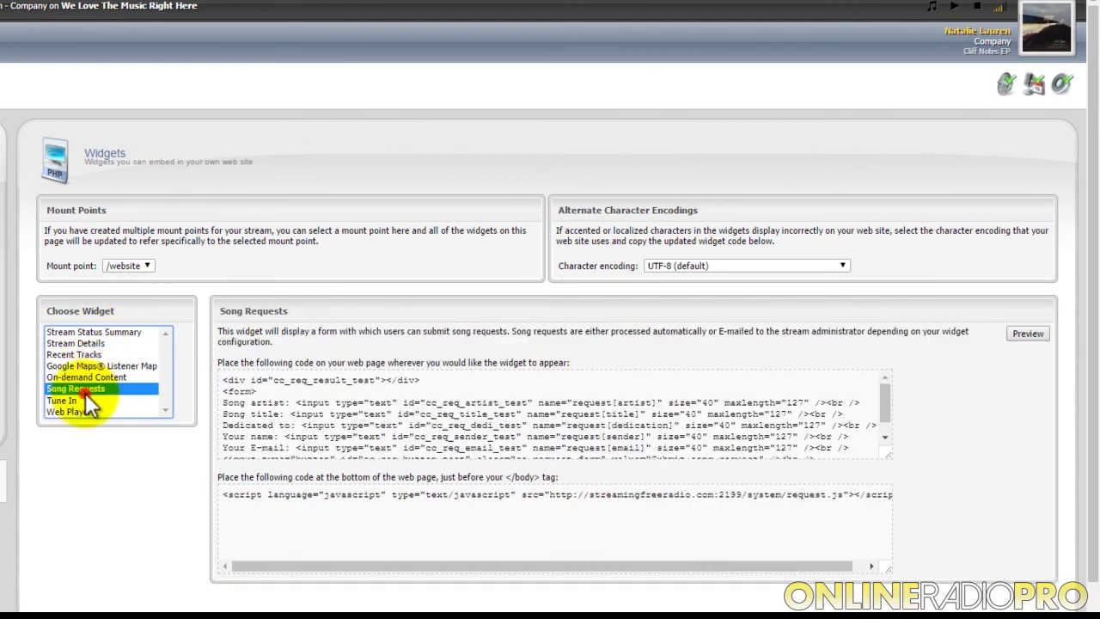
pyautogui.click(145, 268)
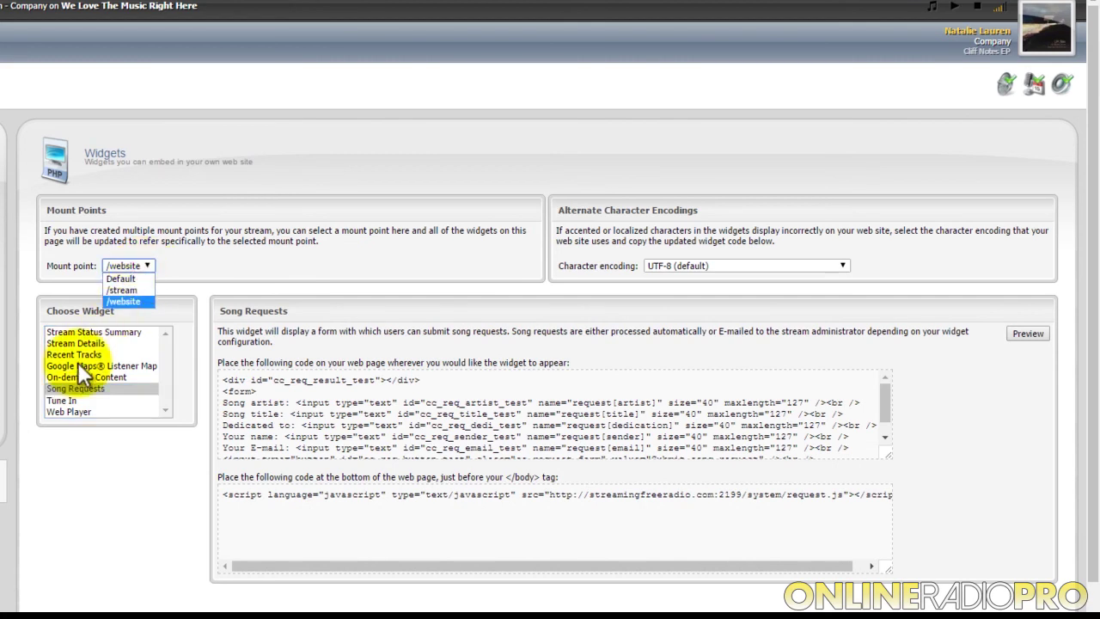